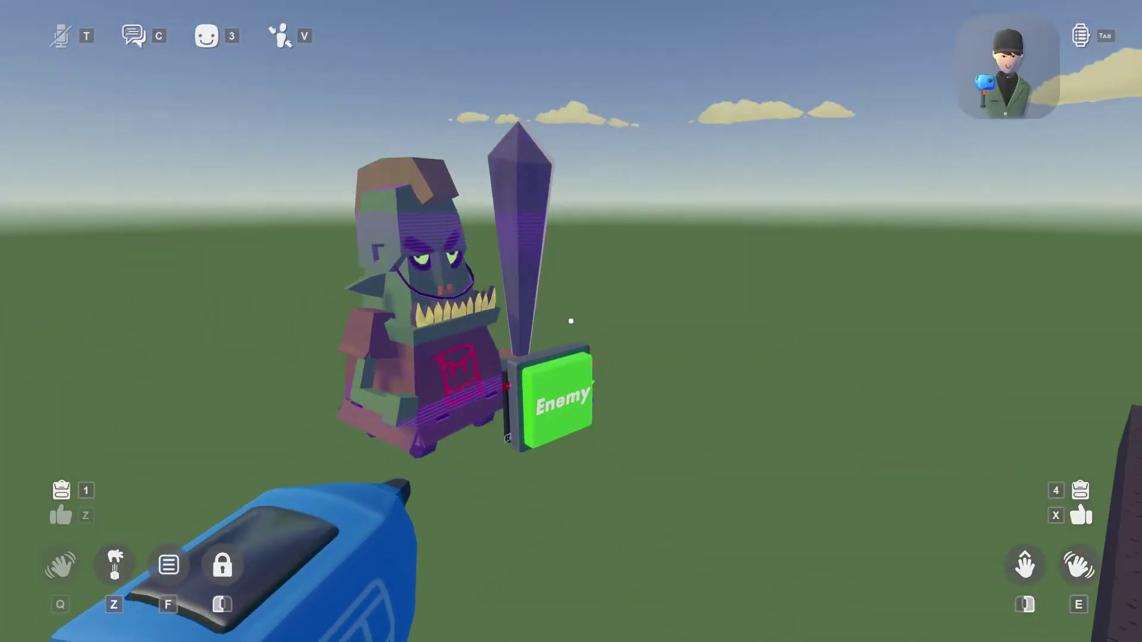
Place a Spawner Gadget from the Other Gadgets category on the grass beside the goblin with the Enemy button
key("w")
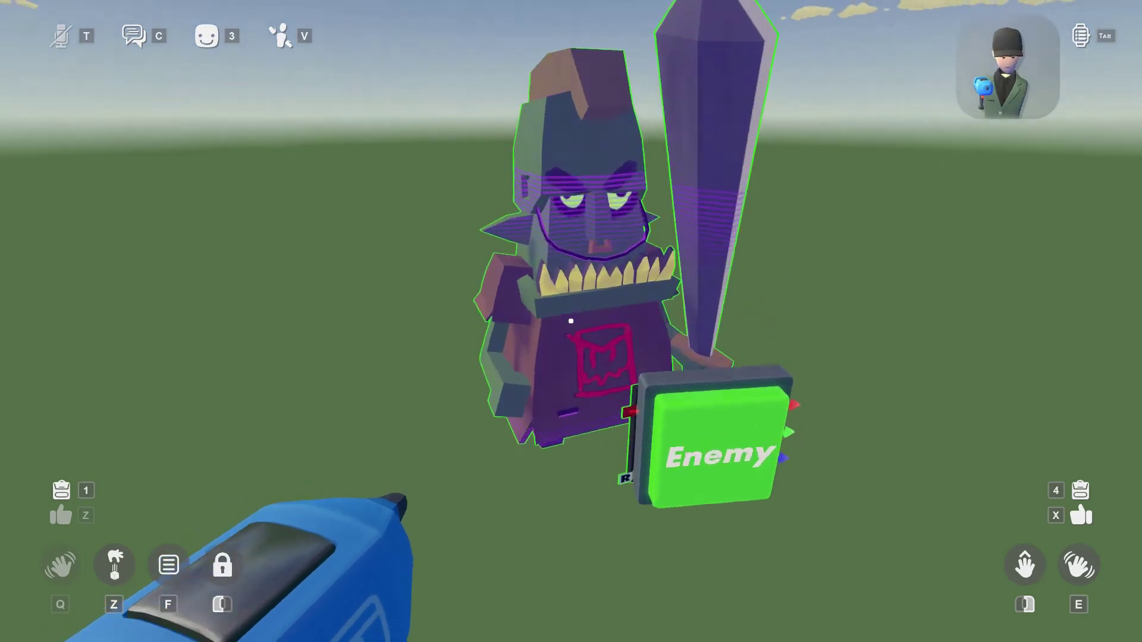
key("a")
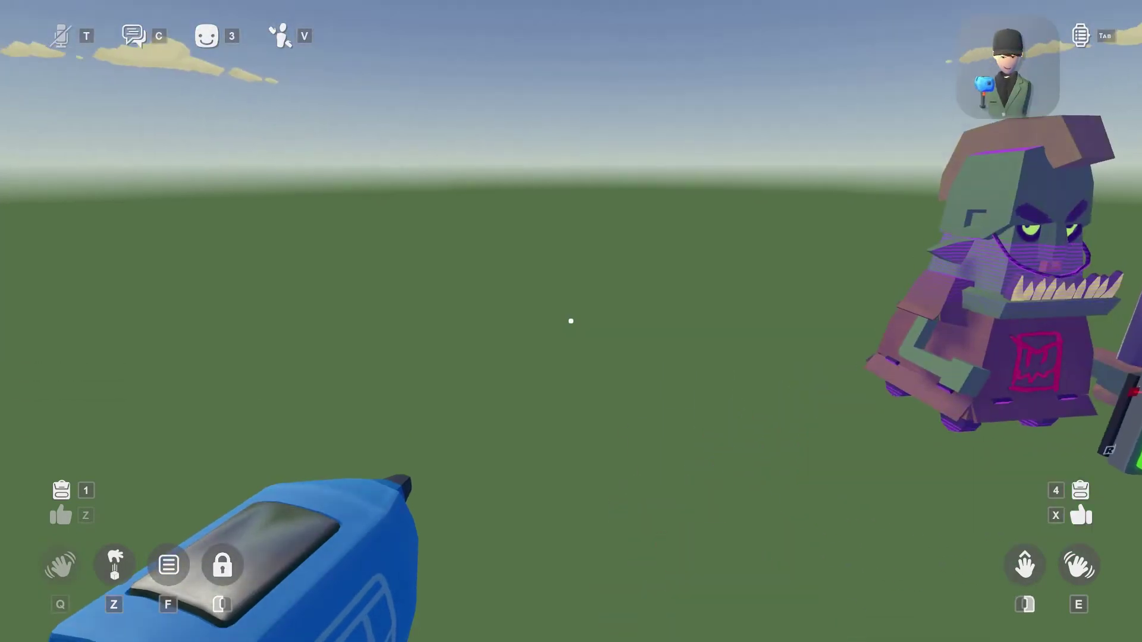
key("f")
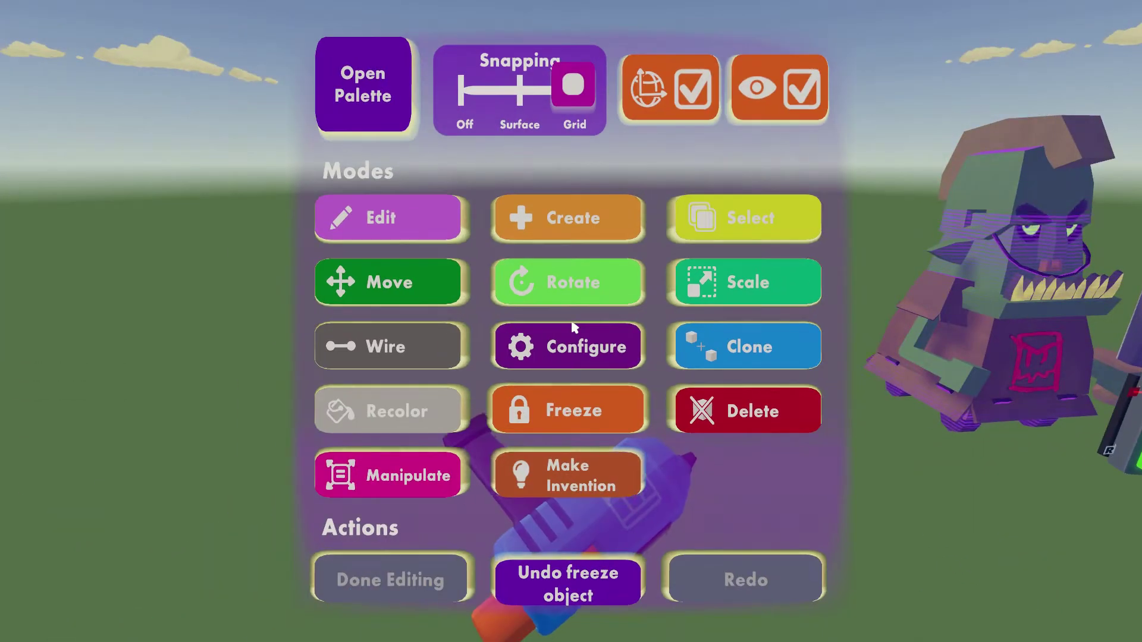
left_click(364, 64)
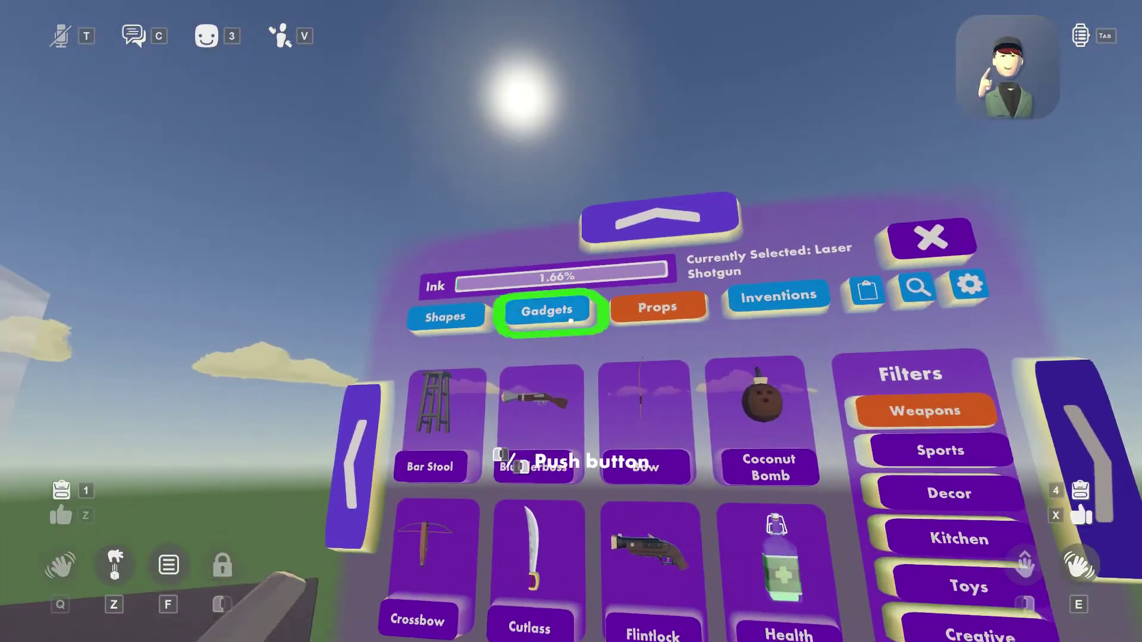
left_click(569, 321)
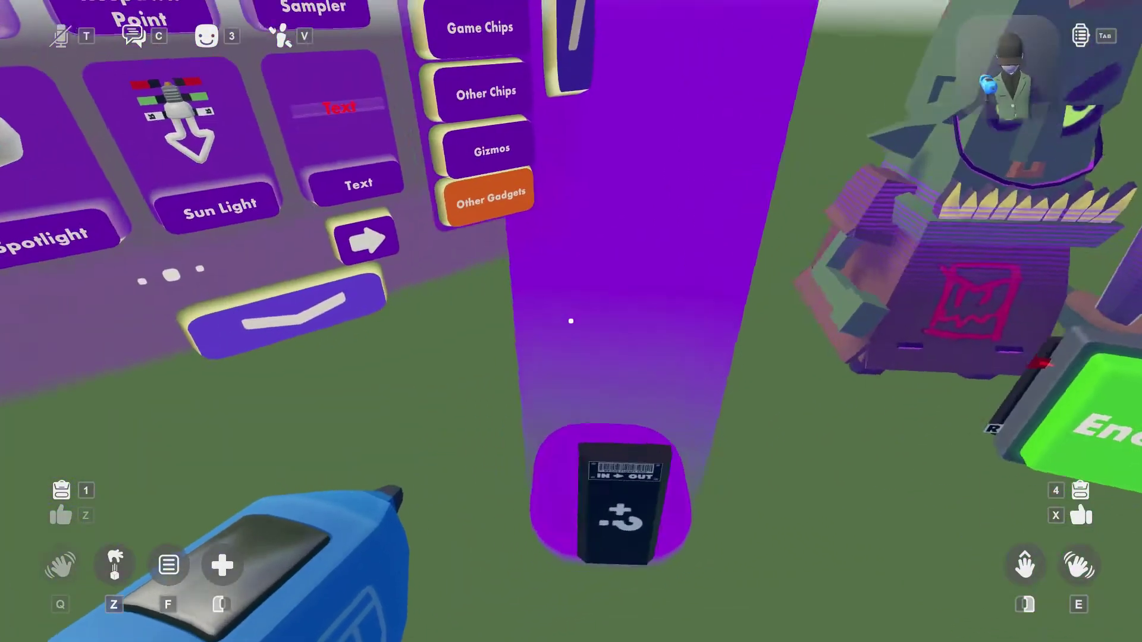
Search the palette for "button", place a standard Button in front of the new spawner, and close the palette
key("a")
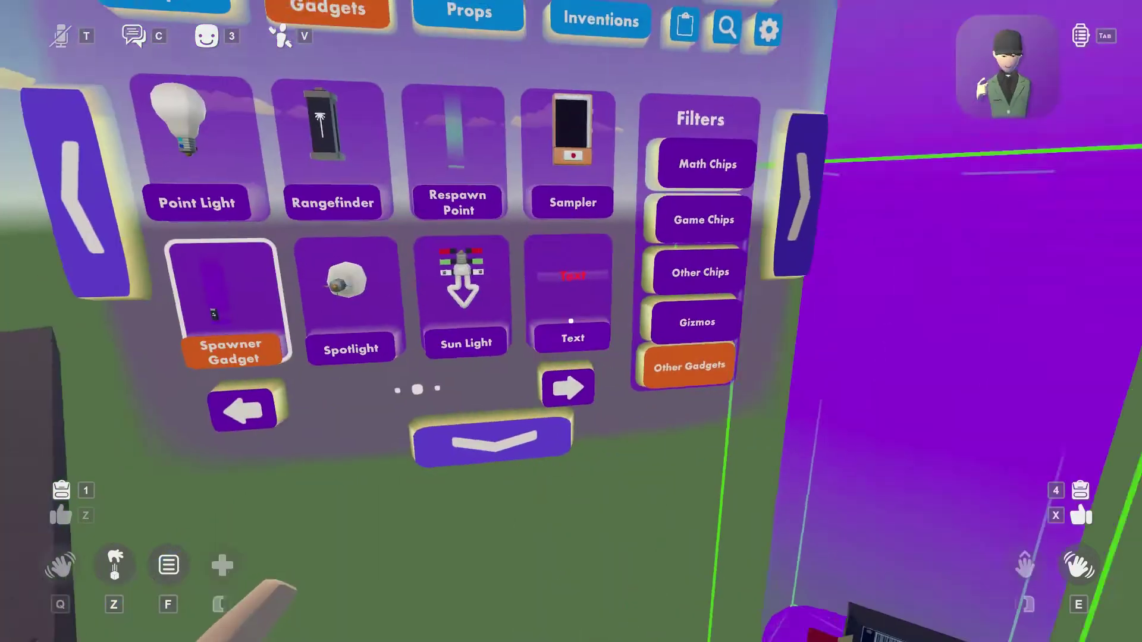
key("a")
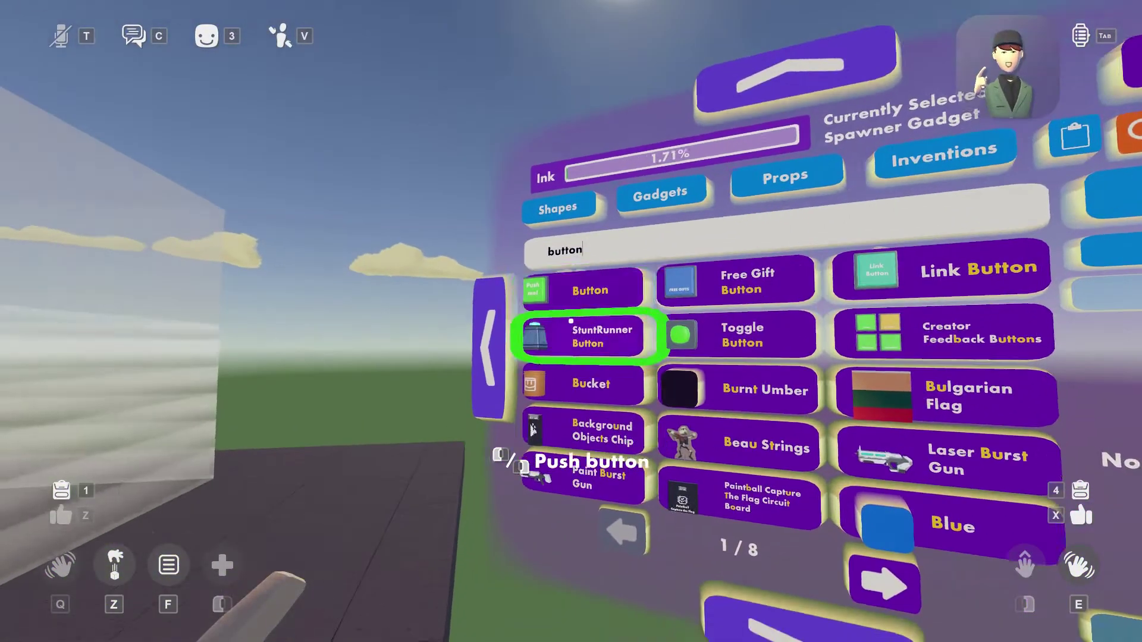
left_click(572, 322)
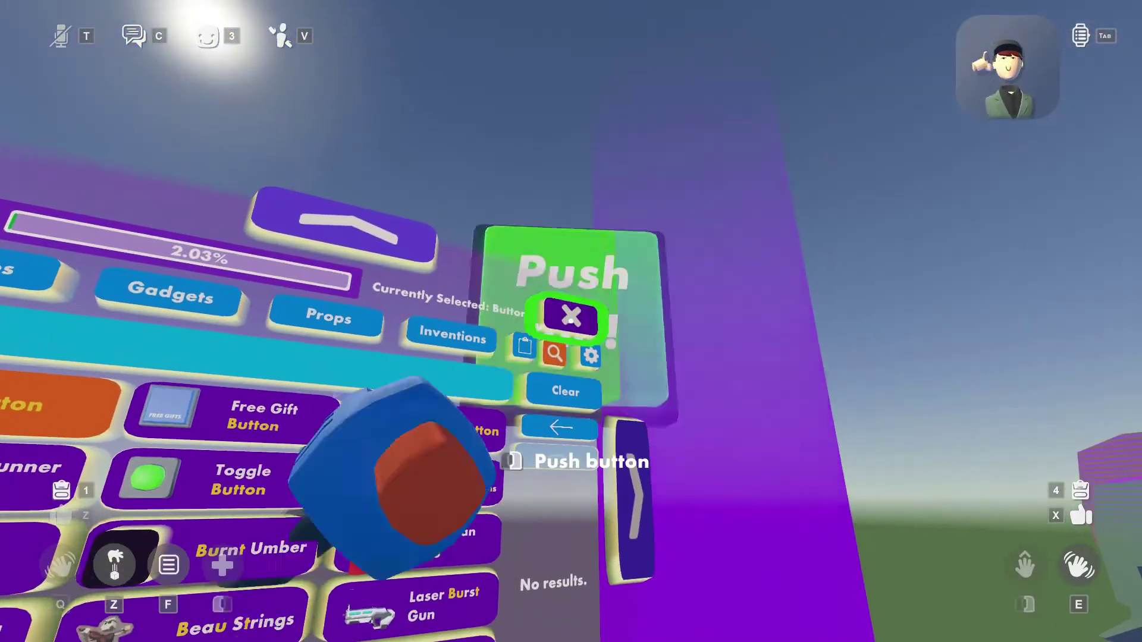
right_click(572, 322)
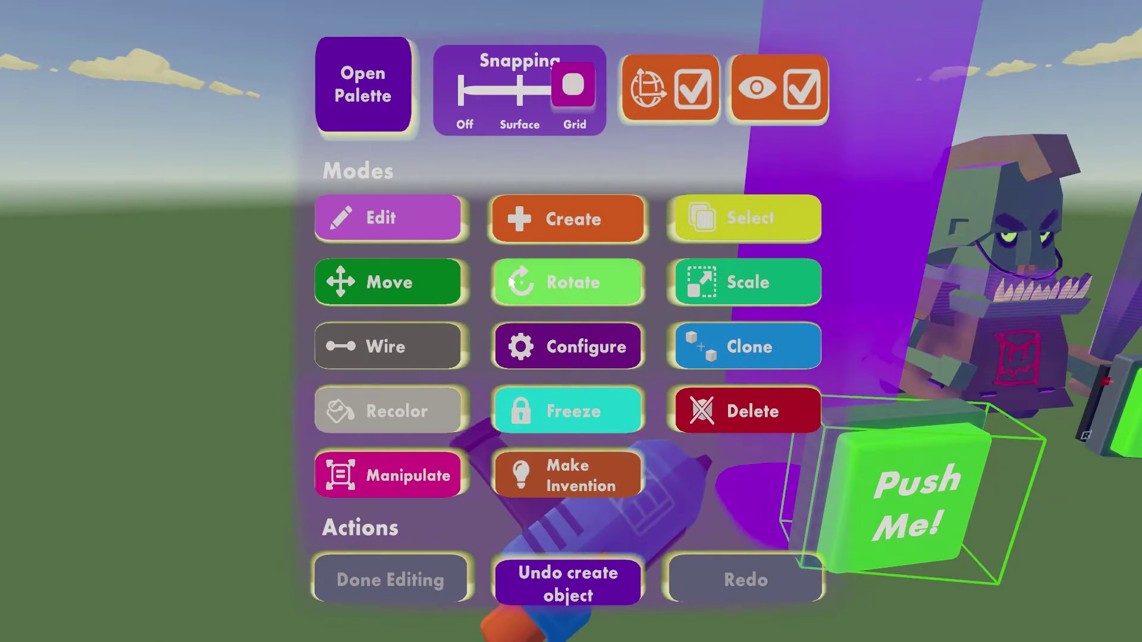
Freeze the new Push Me! button and the Spawner Gadget in place
left_click(570, 419)
left_click(571, 322)
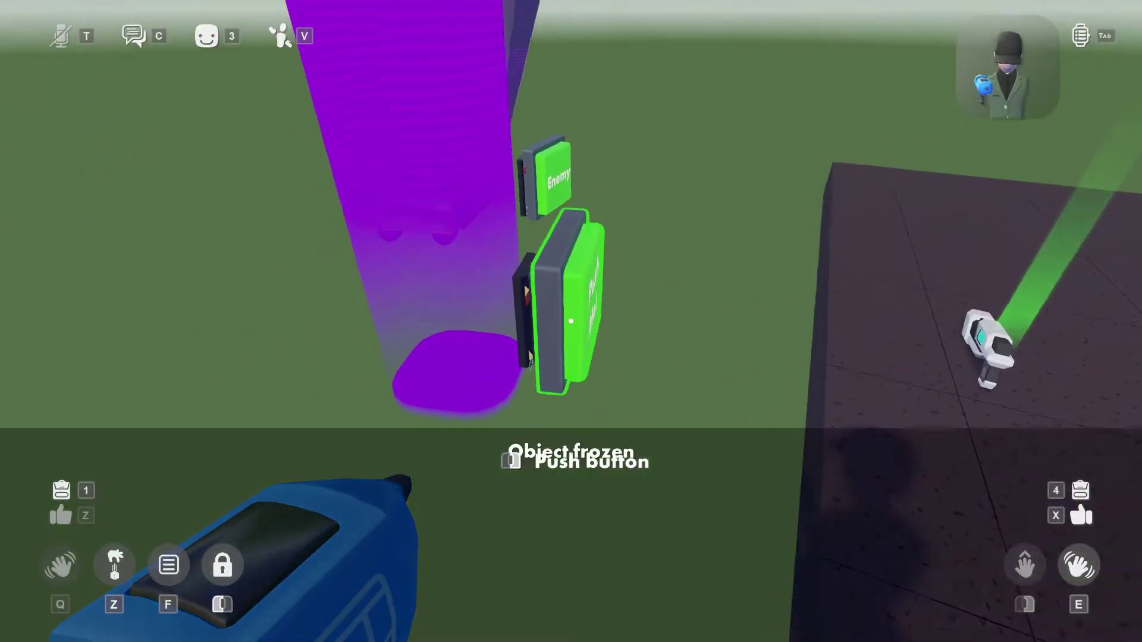
left_click(571, 321)
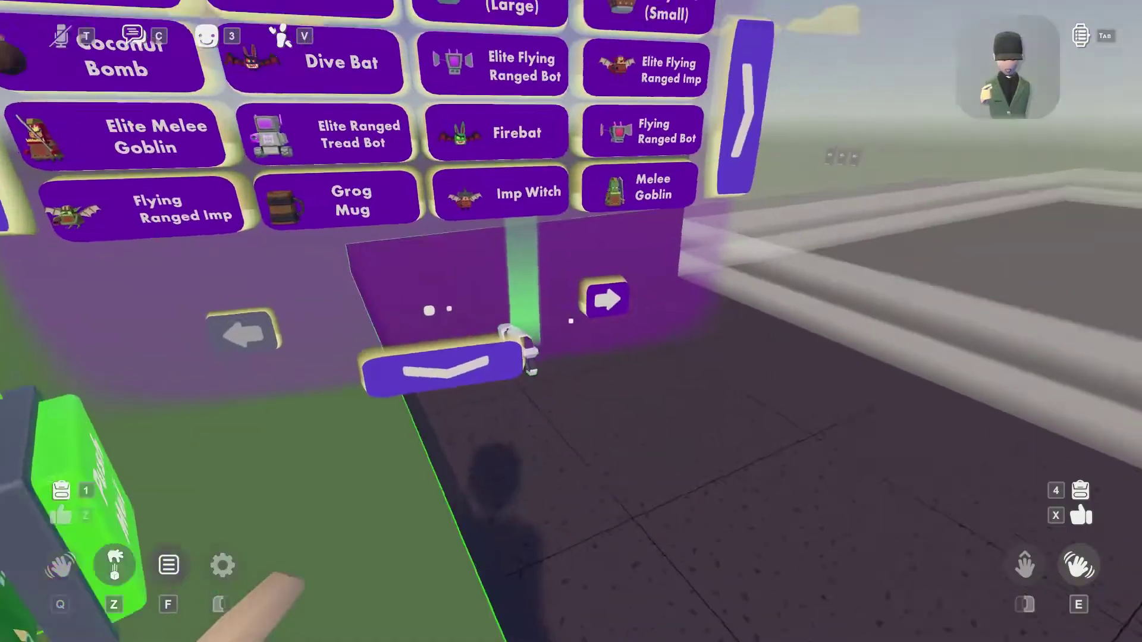
Configure the Spawner Gadget to spawn a Pike Goblin and set the number to spawn to 1
left_click(572, 321)
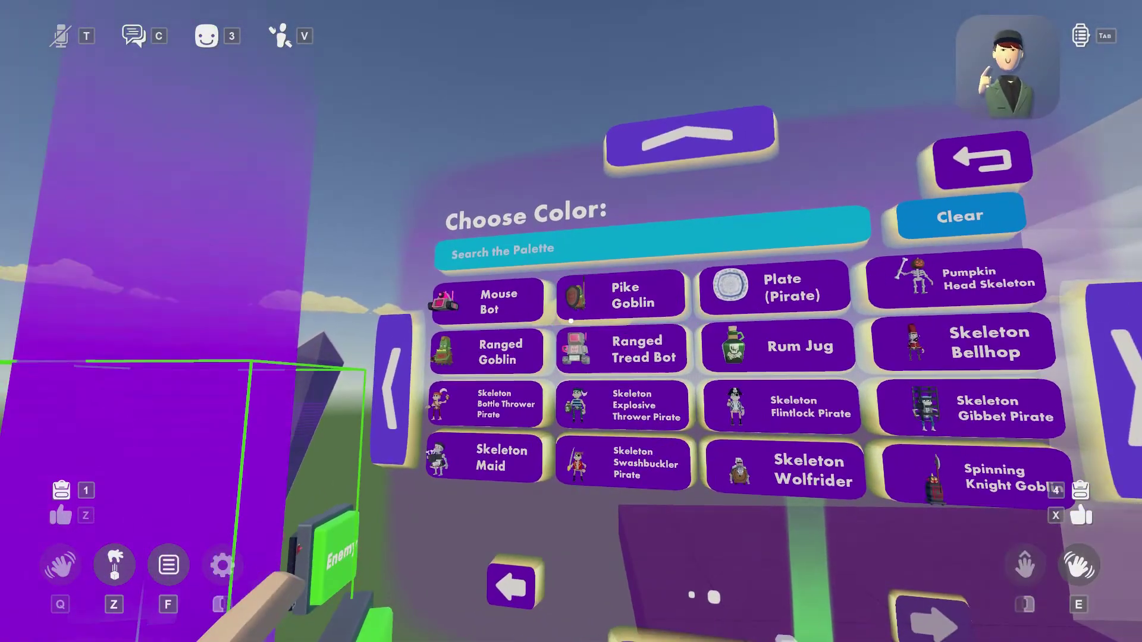
left_click(571, 321)
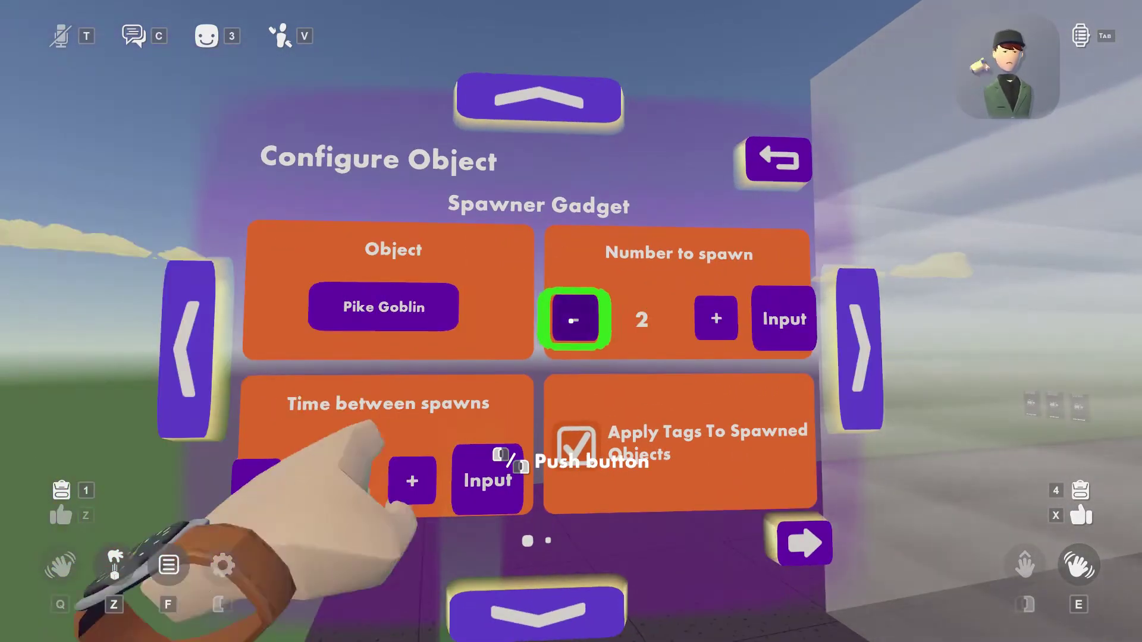
left_click(571, 322)
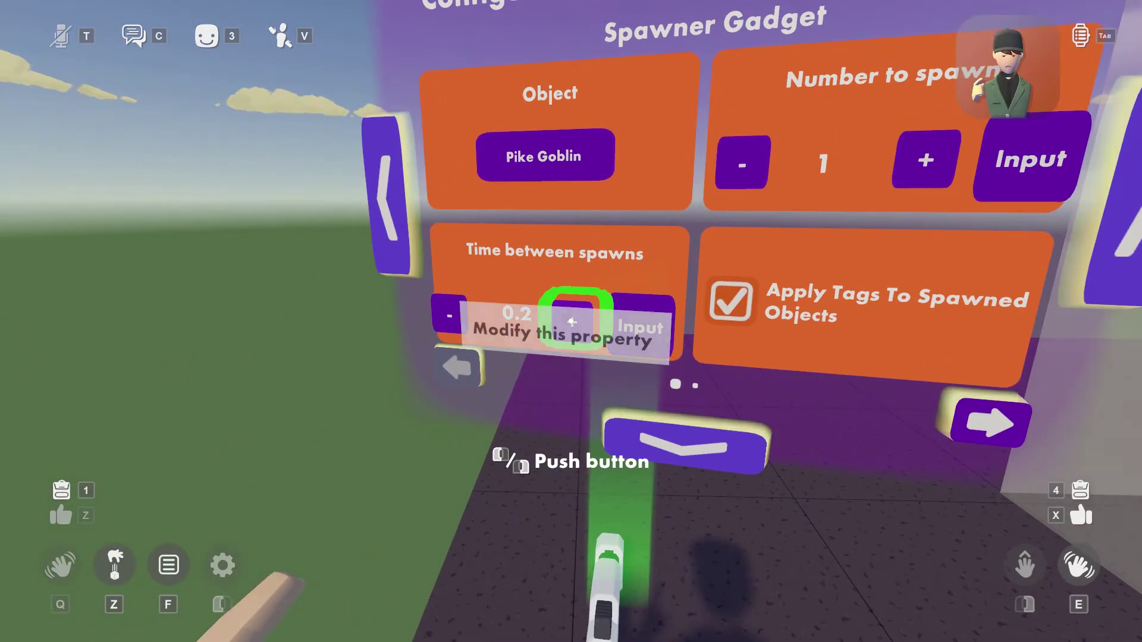
Try a time between spawns of 0.5 and return it to 0.2
left_click(571, 321)
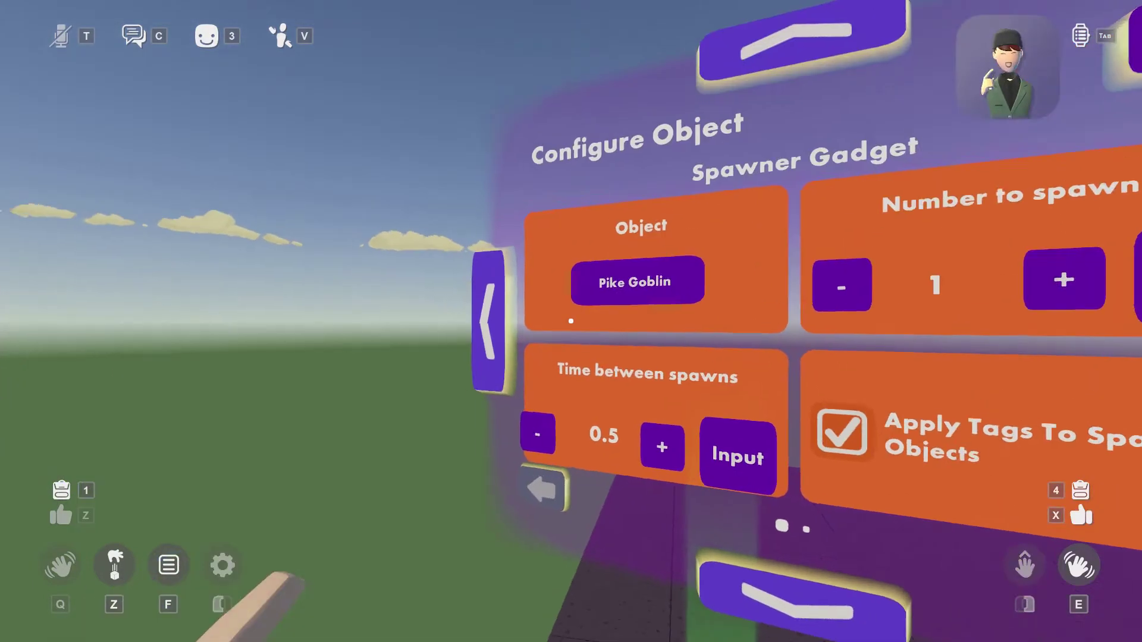
left_click(571, 321)
left_click(571, 321)
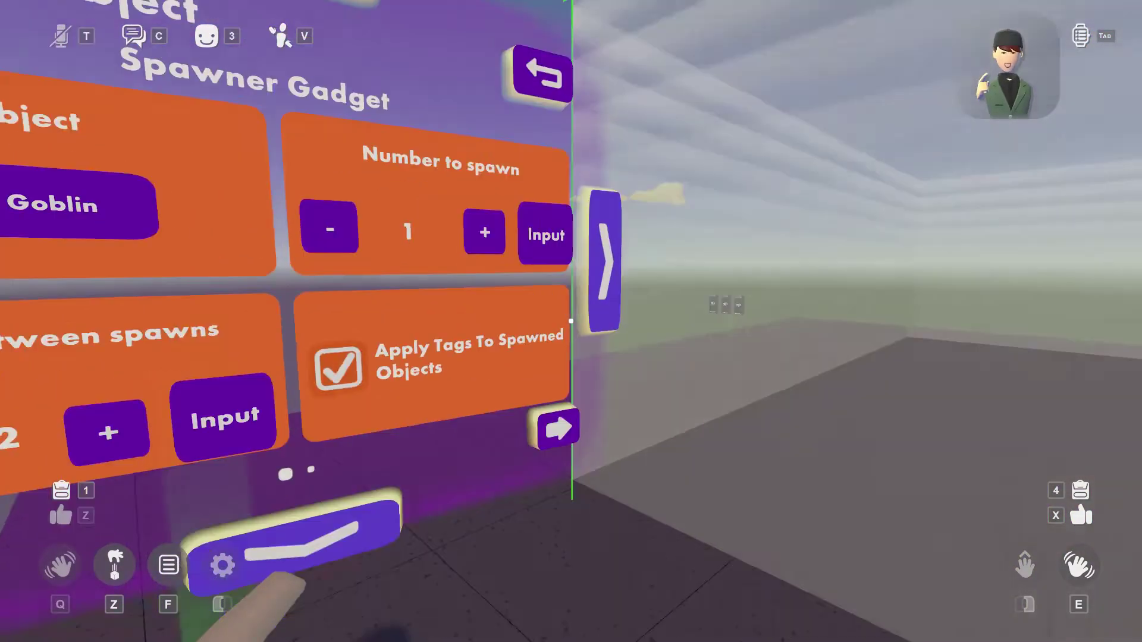
Check the second page of the Spawner Gadget's settings and leave its configuration
left_click(571, 322)
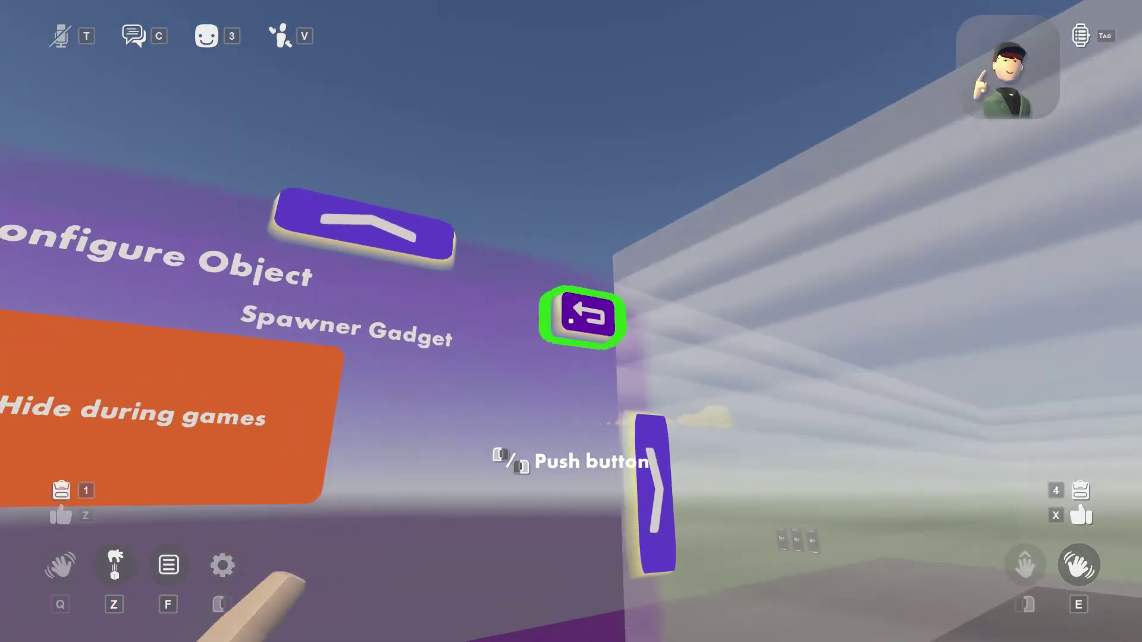
left_click(572, 322)
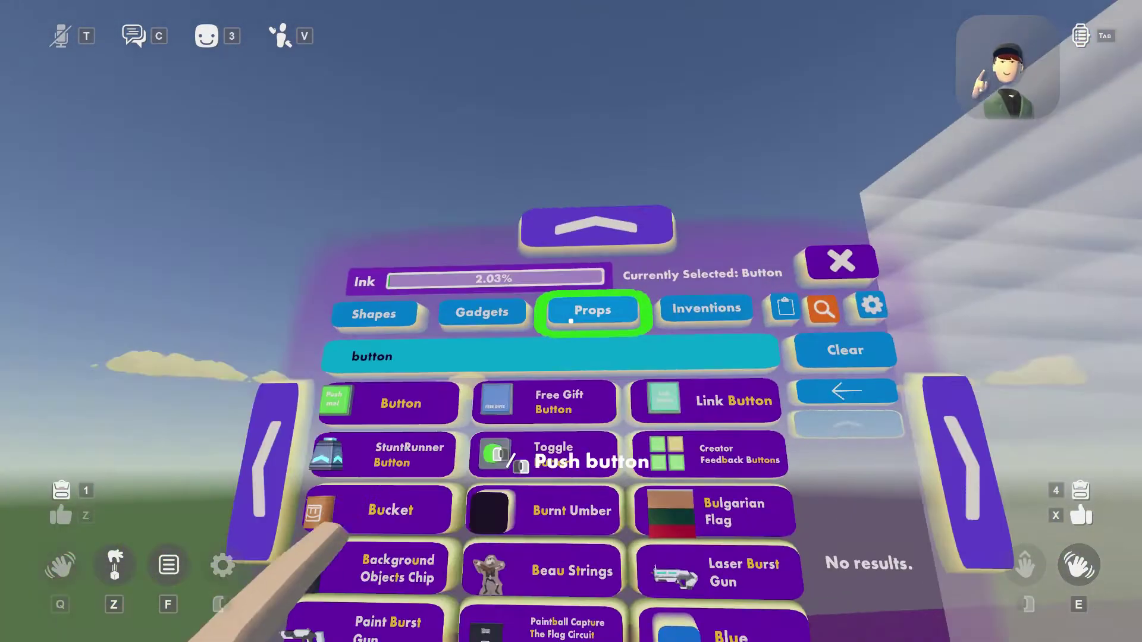
left_click(572, 322)
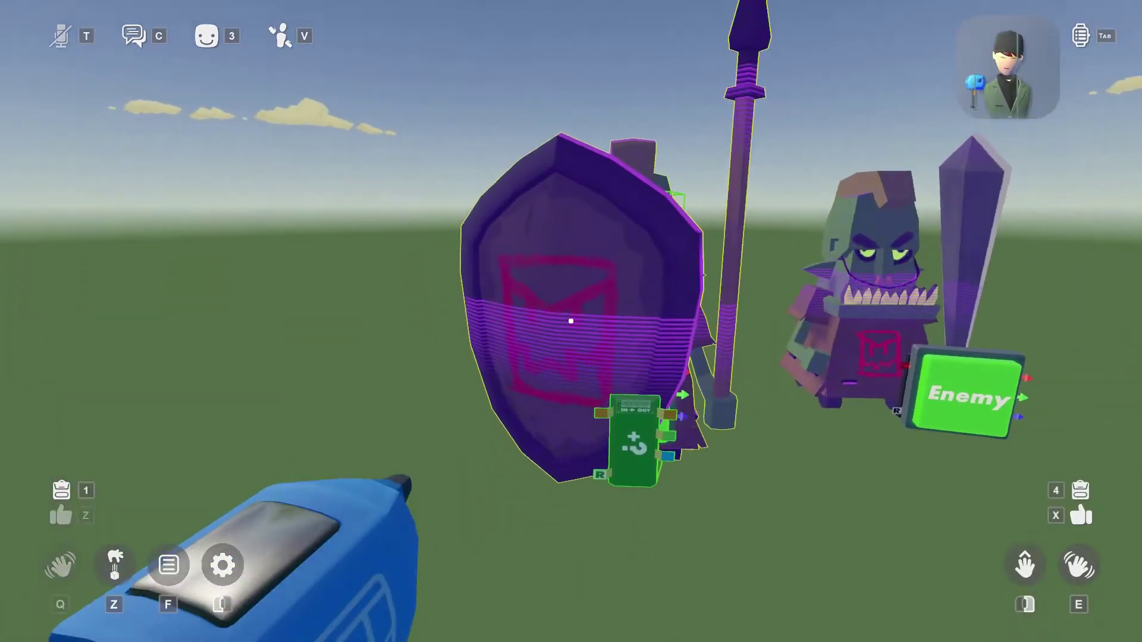
Try to wire the Push Me! button's When Button is Pressed output to the Pike Goblin spawner
right_click(571, 321)
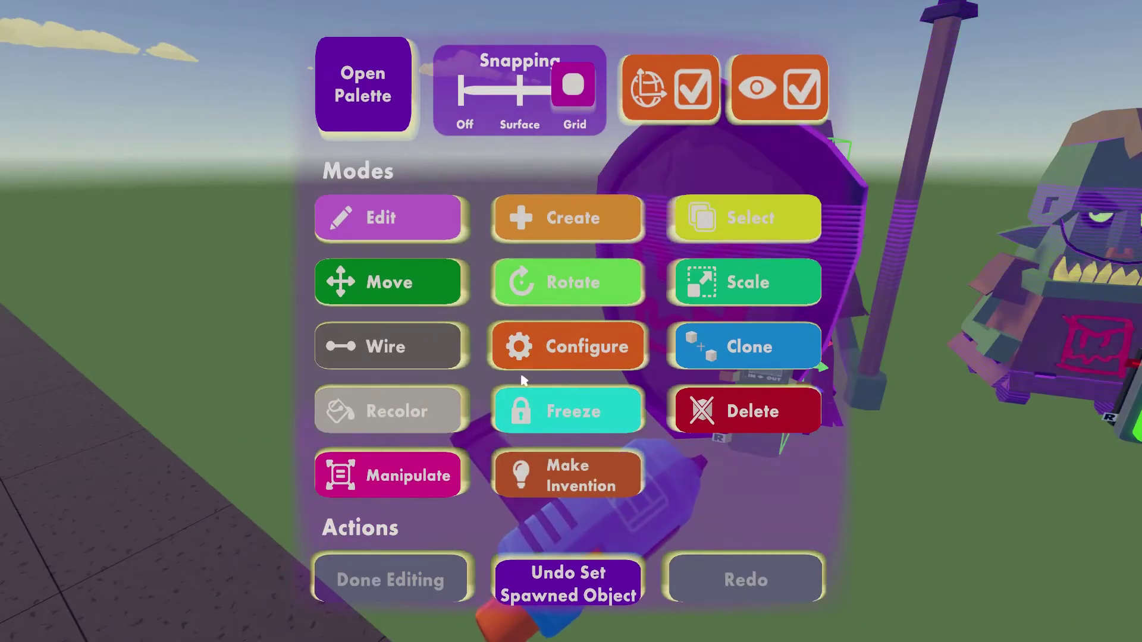
left_click(426, 360)
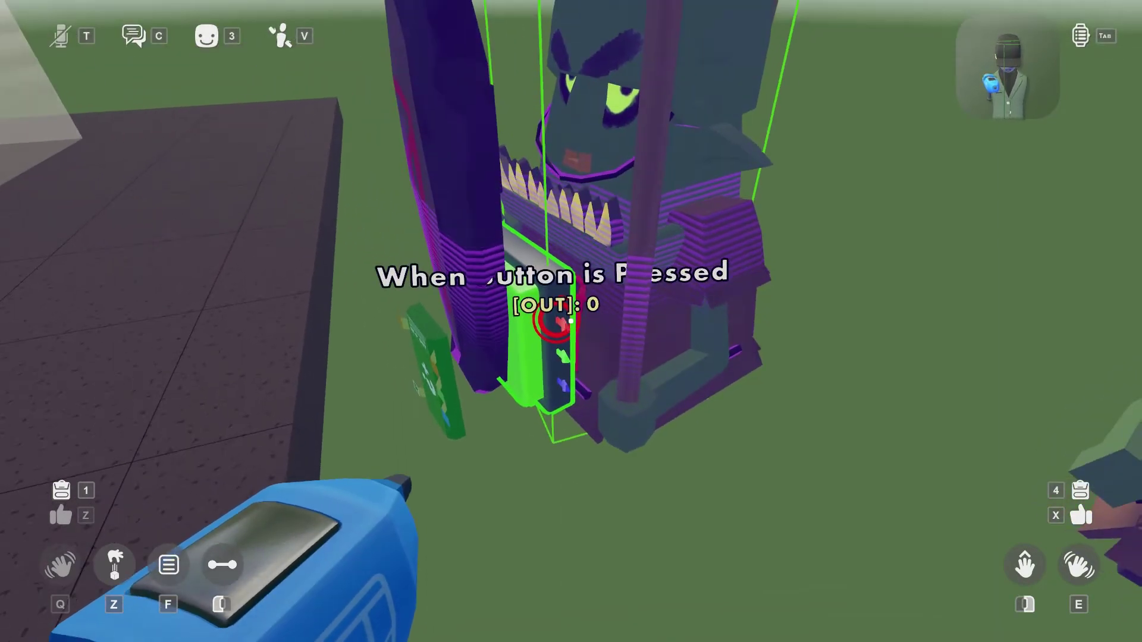
left_click(572, 322)
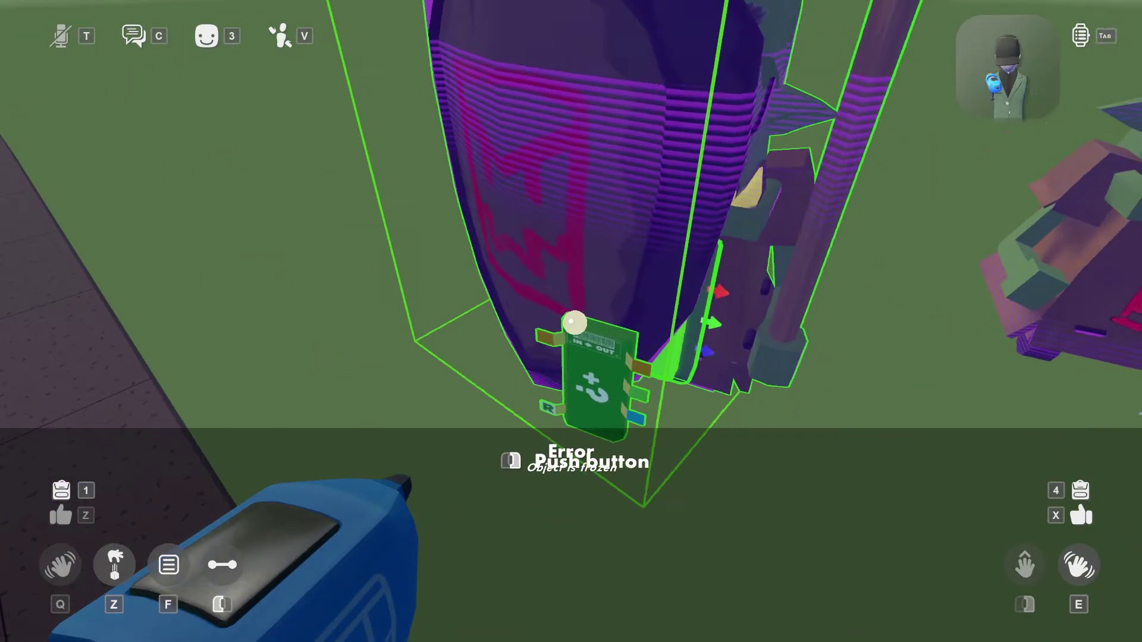
Unfreeze the Pike Goblin Spawner Gadget
right_click(571, 321)
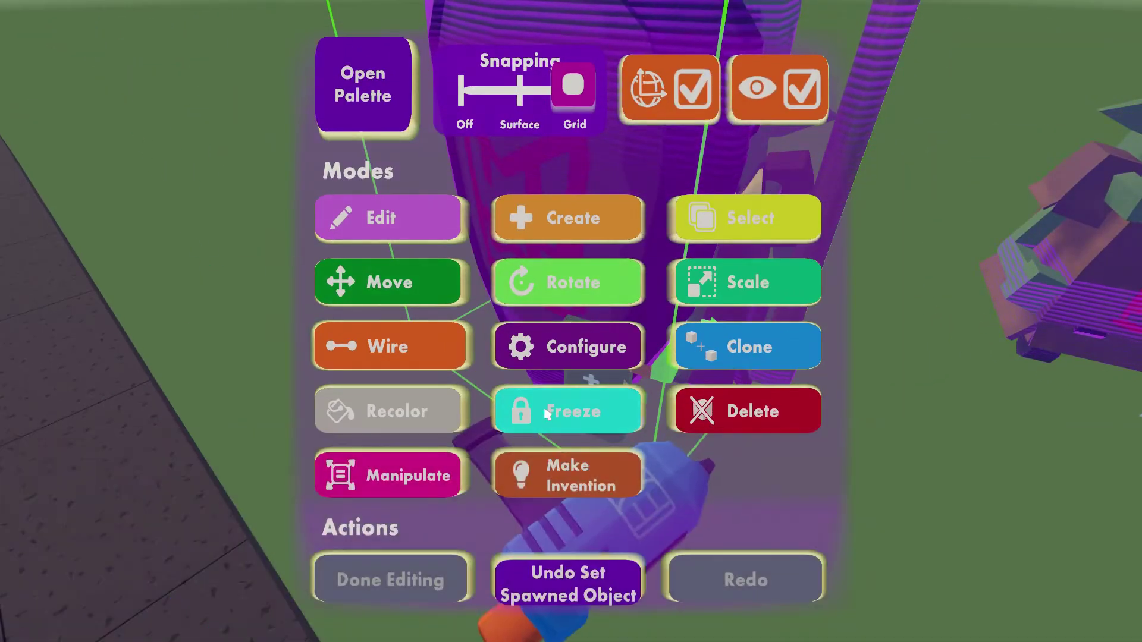
left_click(543, 410)
left_click(571, 322)
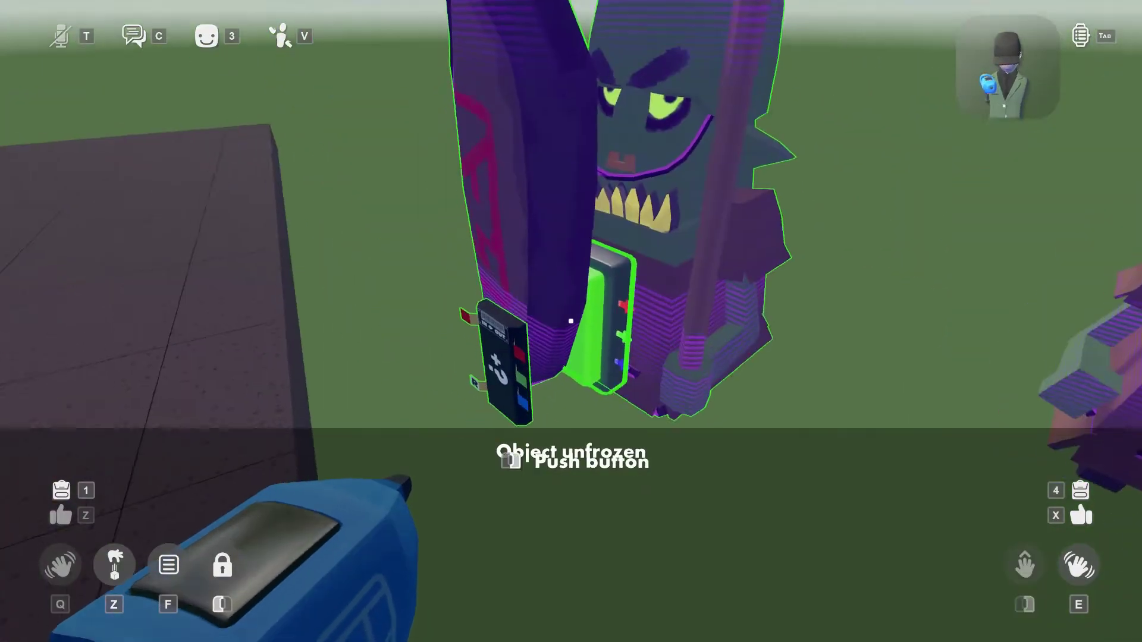
left_click(571, 321)
right_click(571, 321)
Move the Pike Goblin spawner back so the Push Me! button stands in front of its shield
key("f")
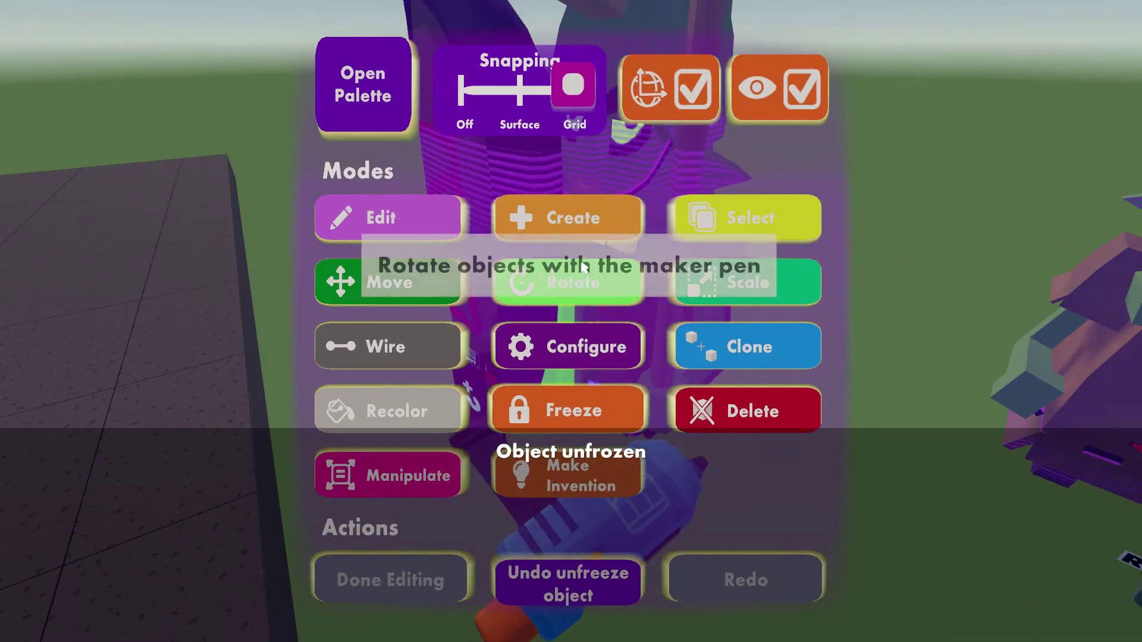
left_click(415, 218)
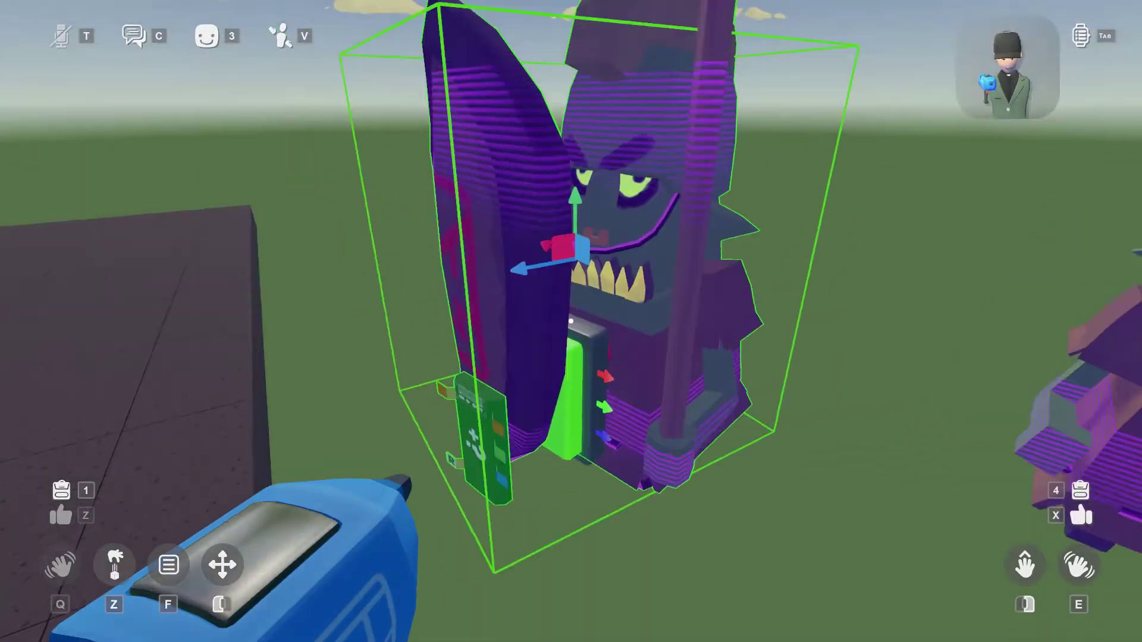
key("d")
key("w")
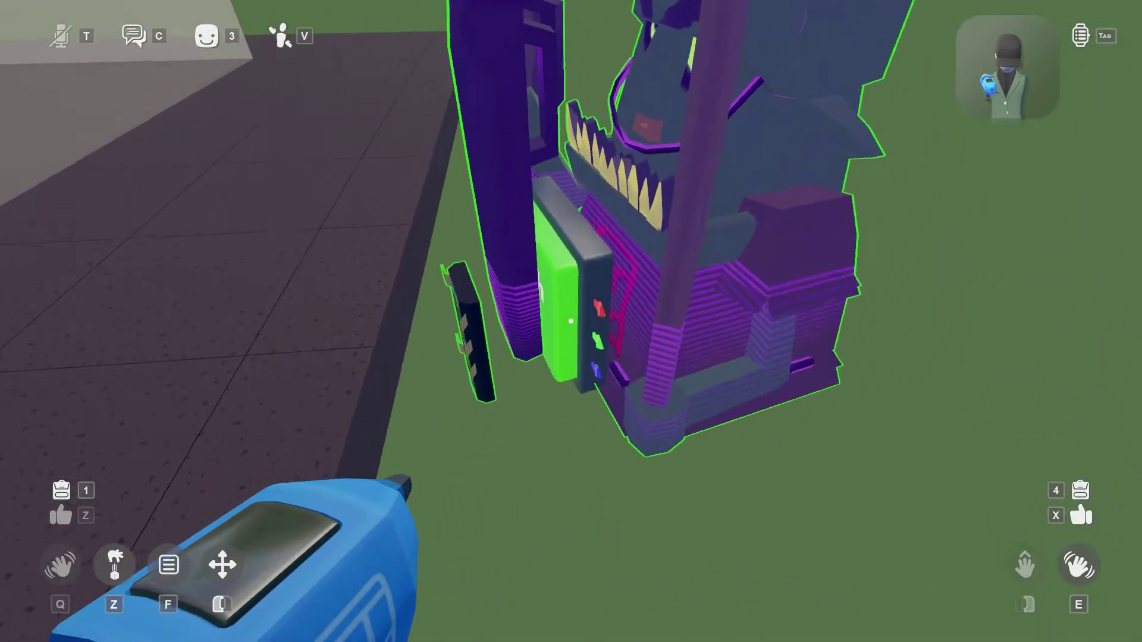
key("s")
left_click_drag(571, 321, 571, 321)
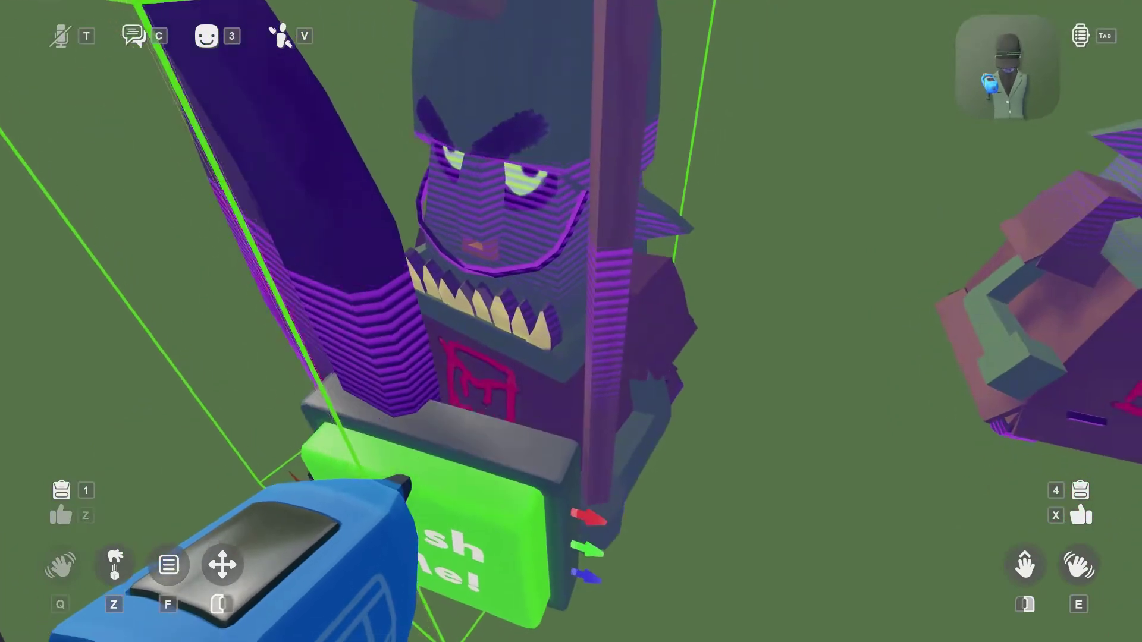
key("s")
key("a")
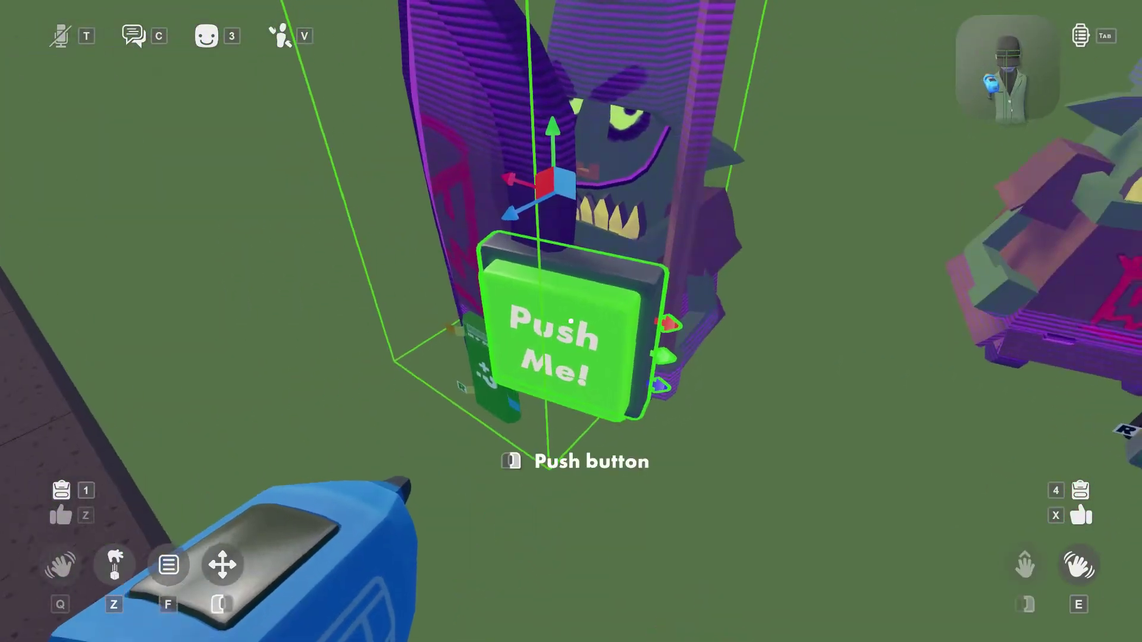
Unfreeze the Push Me! button in front of the Pike Goblin spawner
left_click(571, 322)
left_click(571, 322)
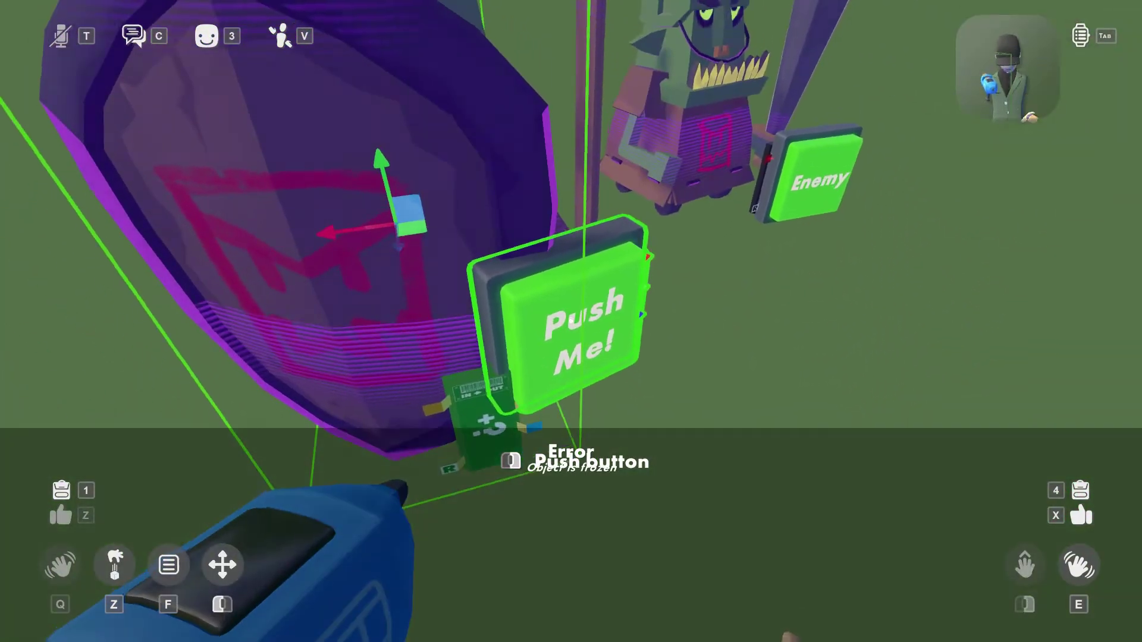
key("f")
left_click(586, 410)
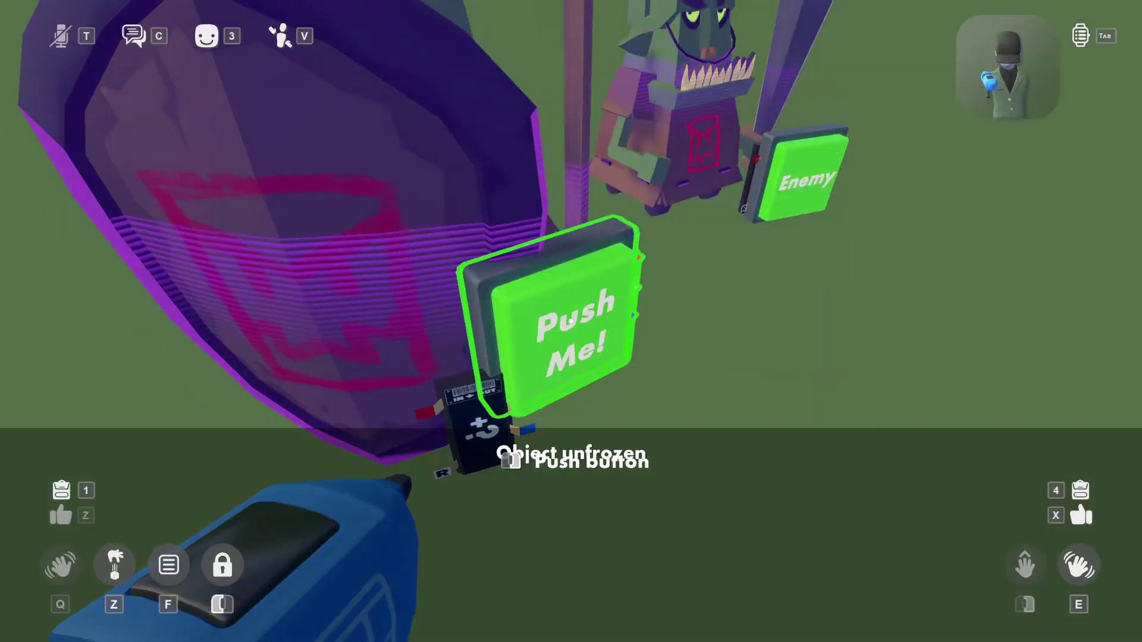
left_click(571, 321)
left_click(571, 321)
Wire the Push Me! button's When Button is Pressed output to the Pike Goblin spawner's Start Spawning input
key("f")
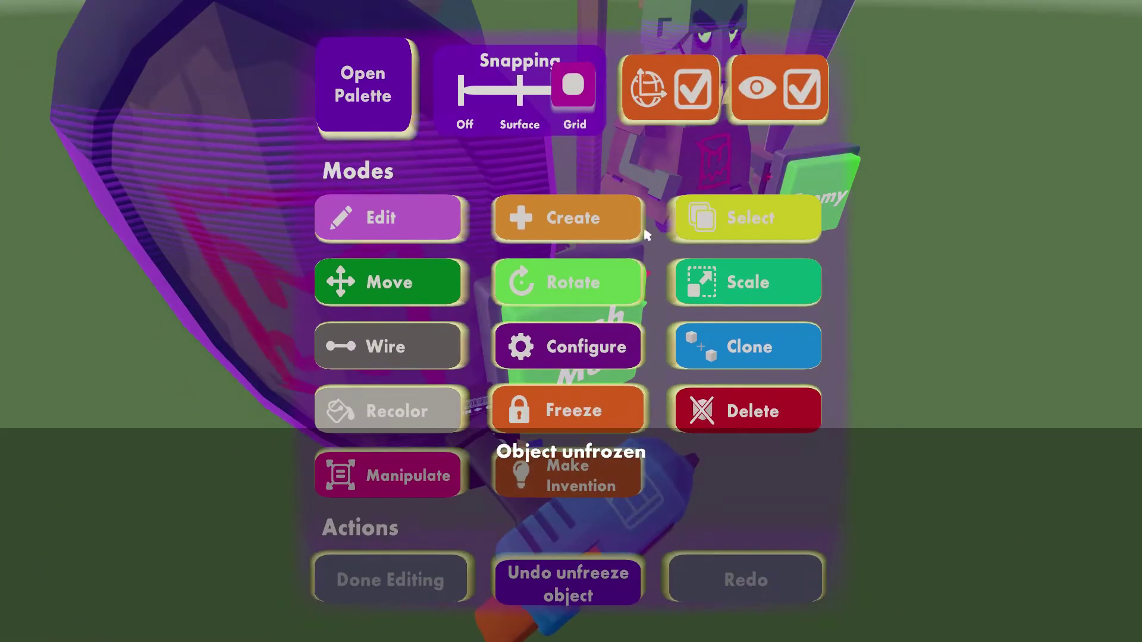
left_click(354, 407)
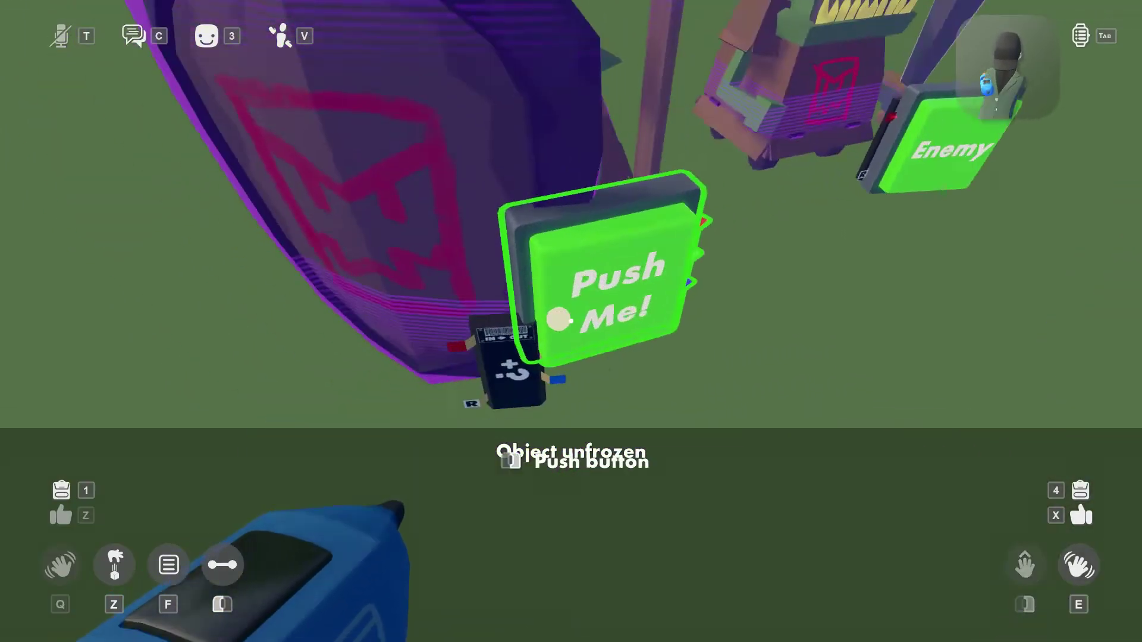
key("d")
key("a")
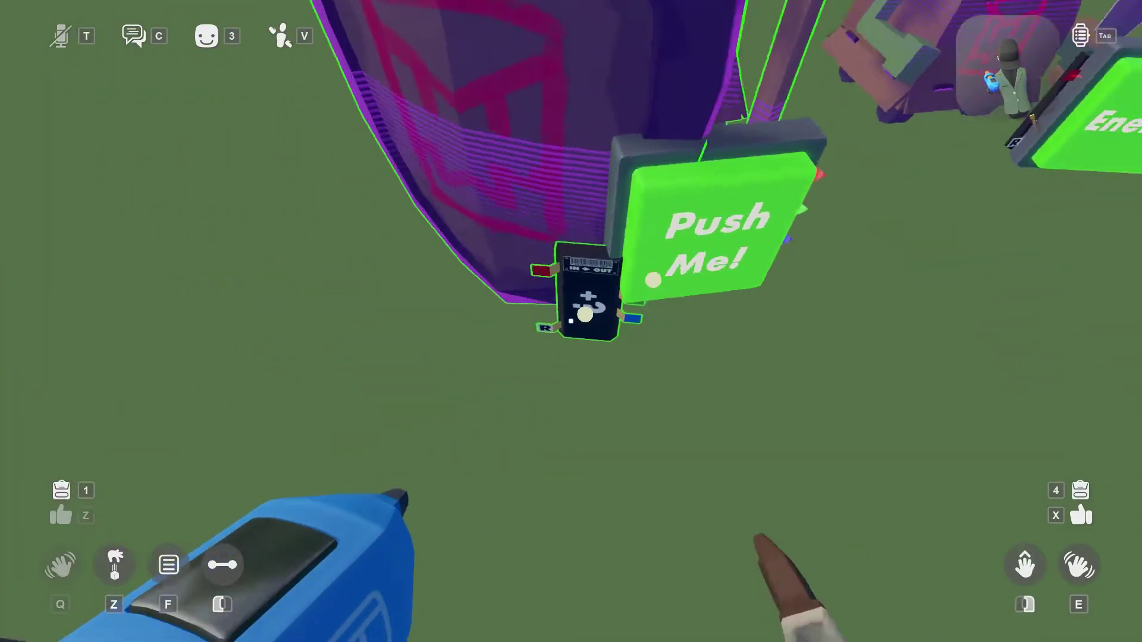
left_click(571, 322)
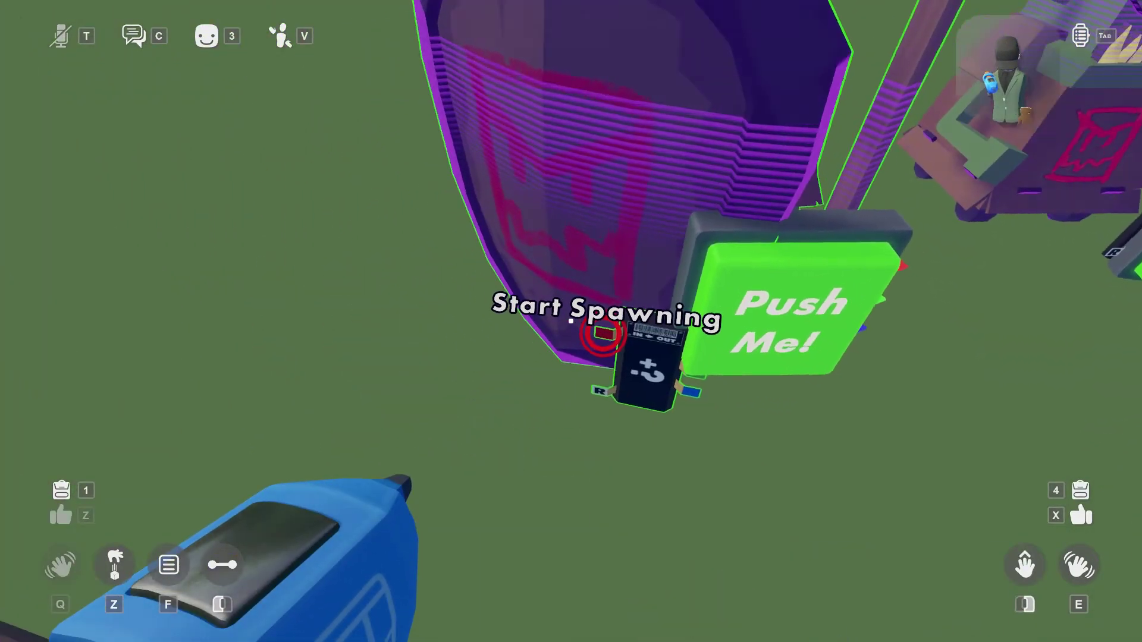
key("d")
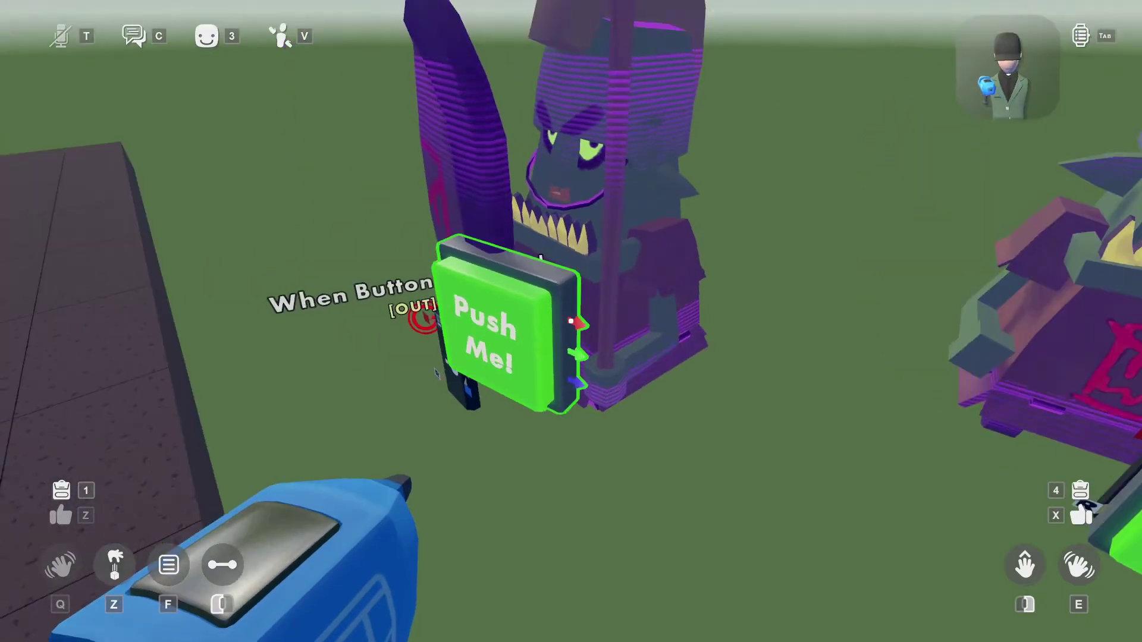
left_click(571, 321)
key("a")
key("s")
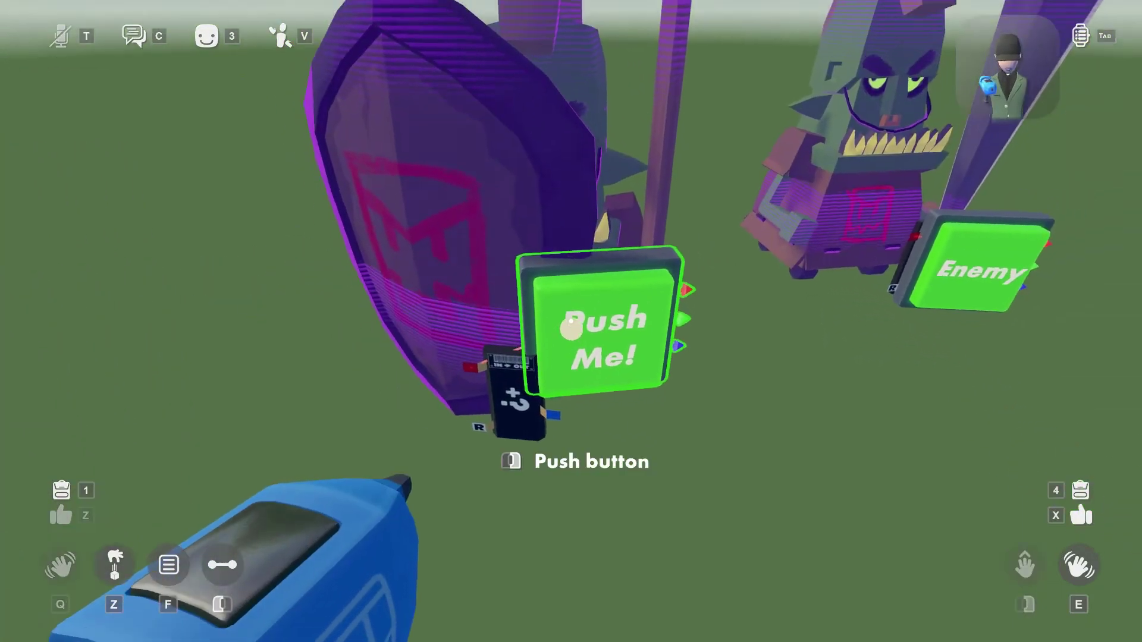
Freeze the Push Me! button and the Pike Goblin spawner behind it
key("f")
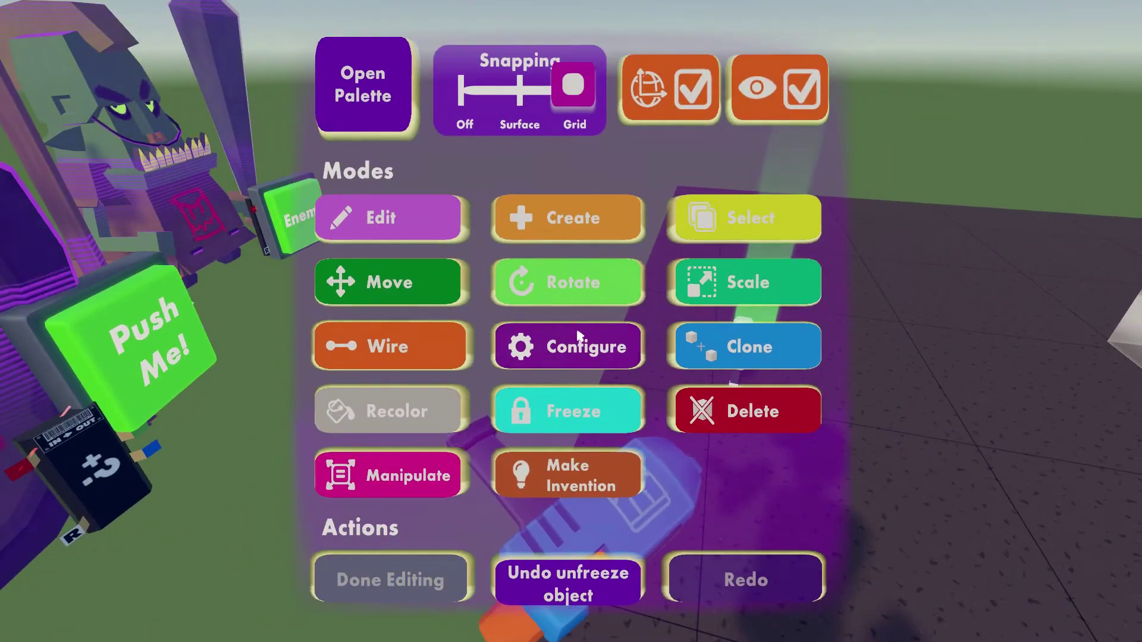
key("f")
key("f")
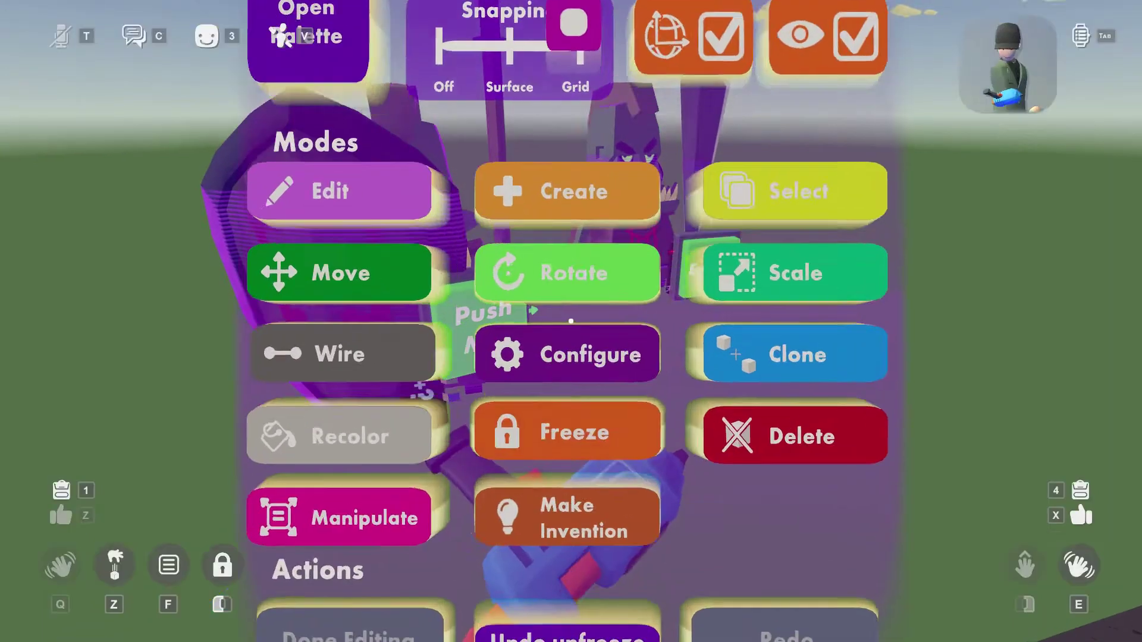
left_click(567, 431)
left_click(571, 321)
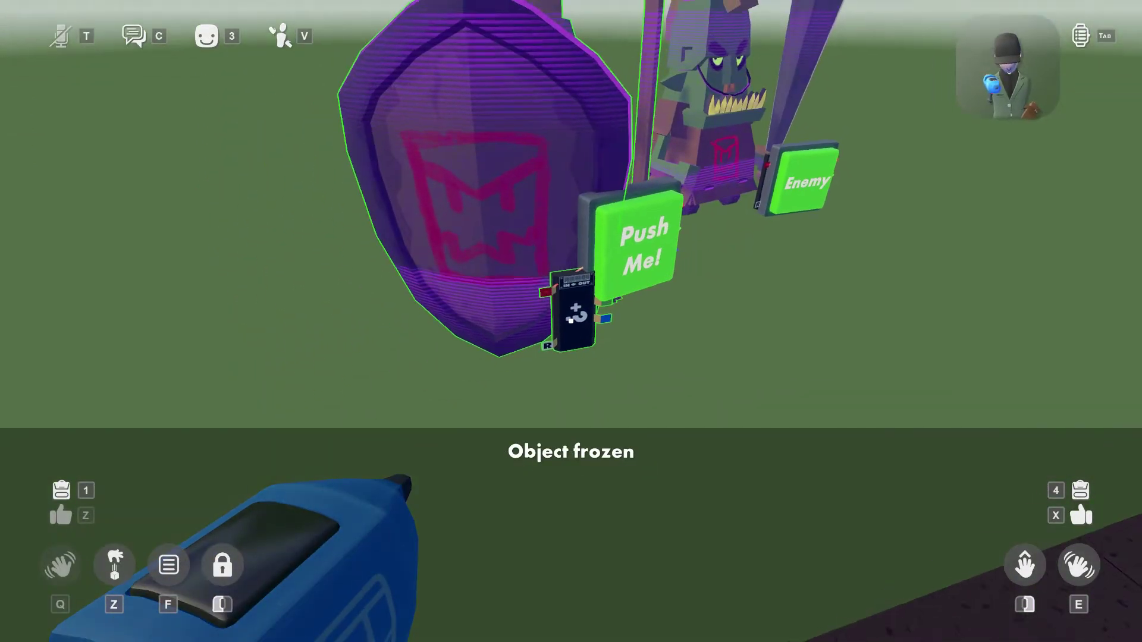
Switch the Maker Pen to Move mode
key("f")
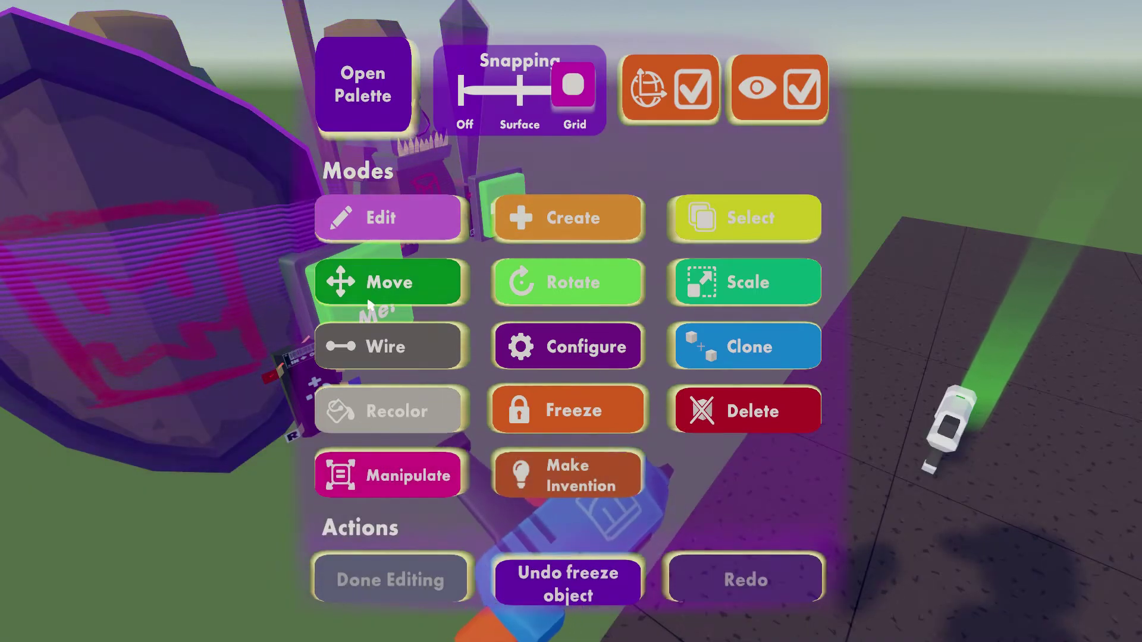
left_click(369, 305)
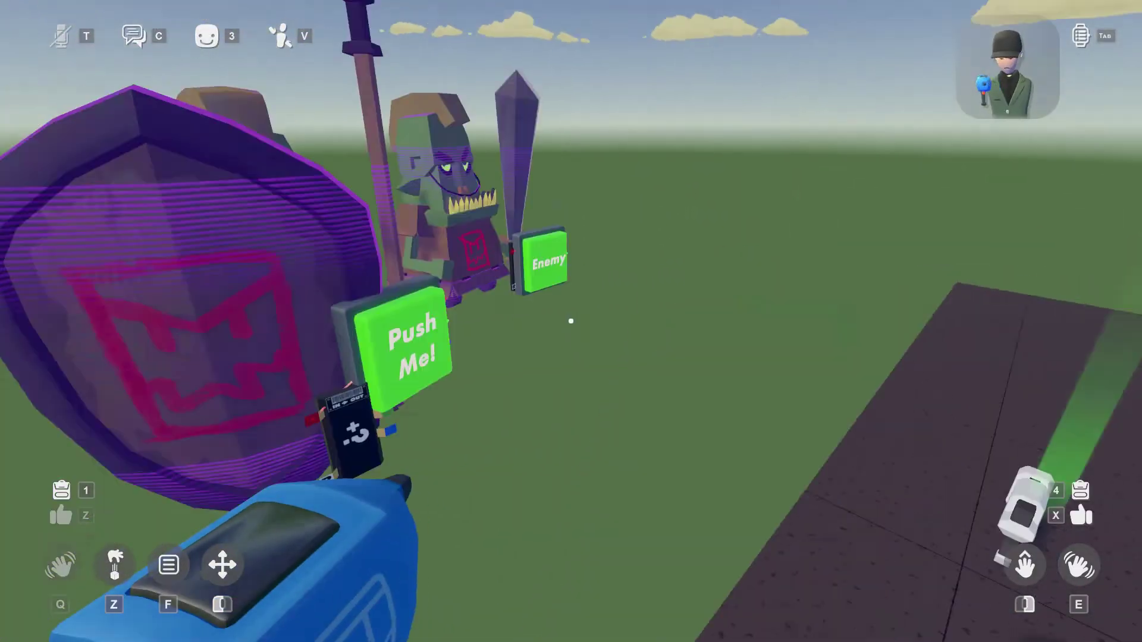
key("f")
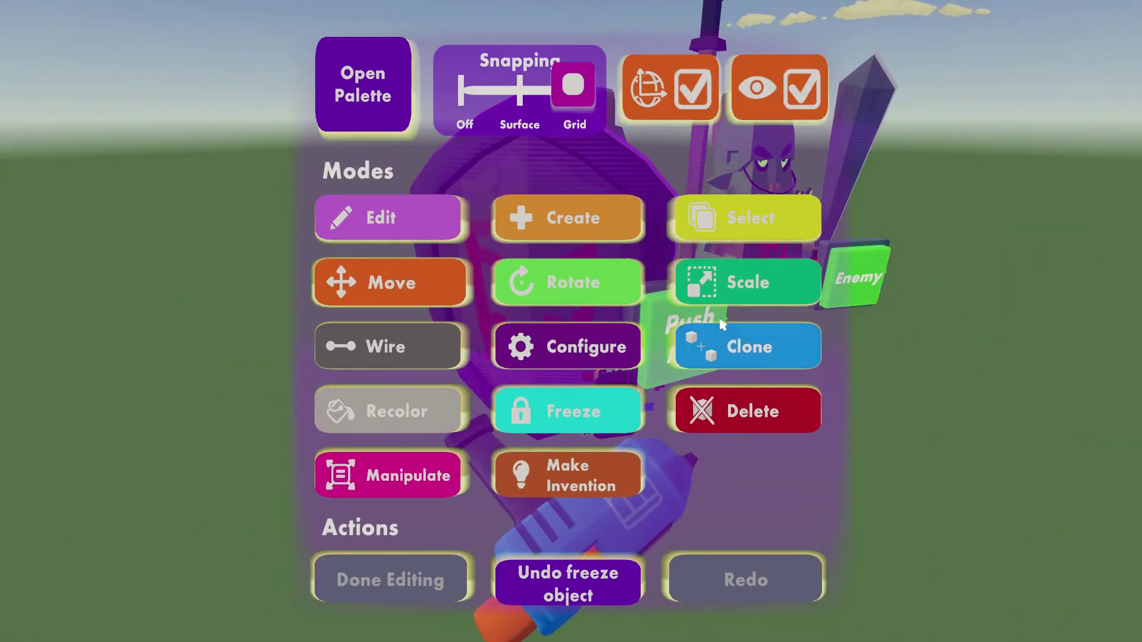
left_click(816, 267)
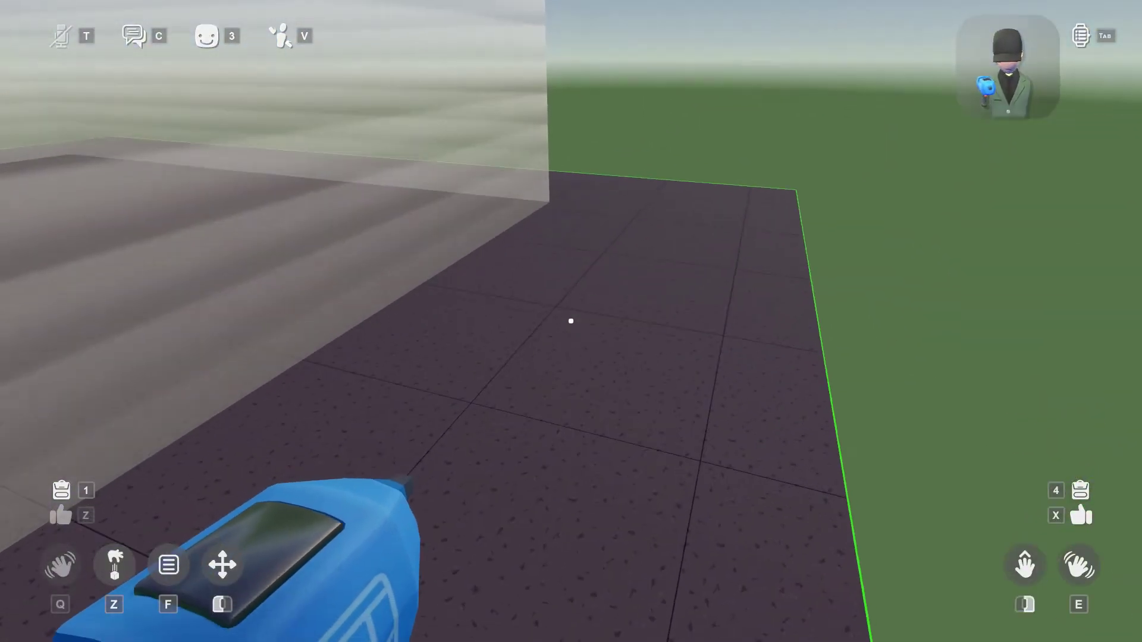
Swap the Maker Pen for the white laser gun on the platform and approach the Push Me! button
key("z")
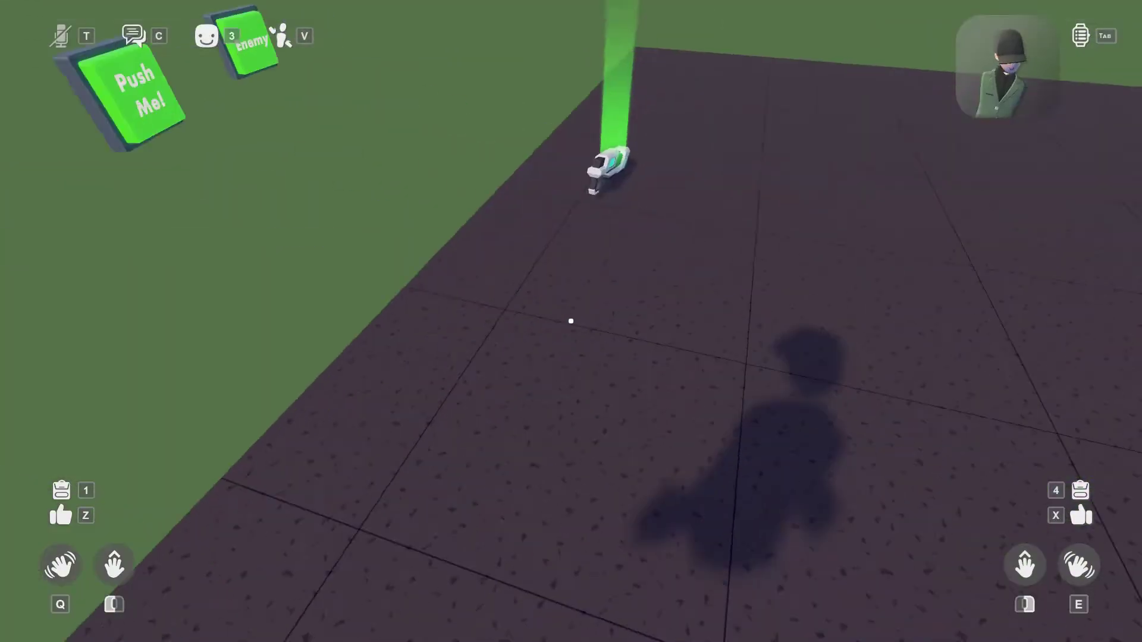
key("w")
left_click(571, 322)
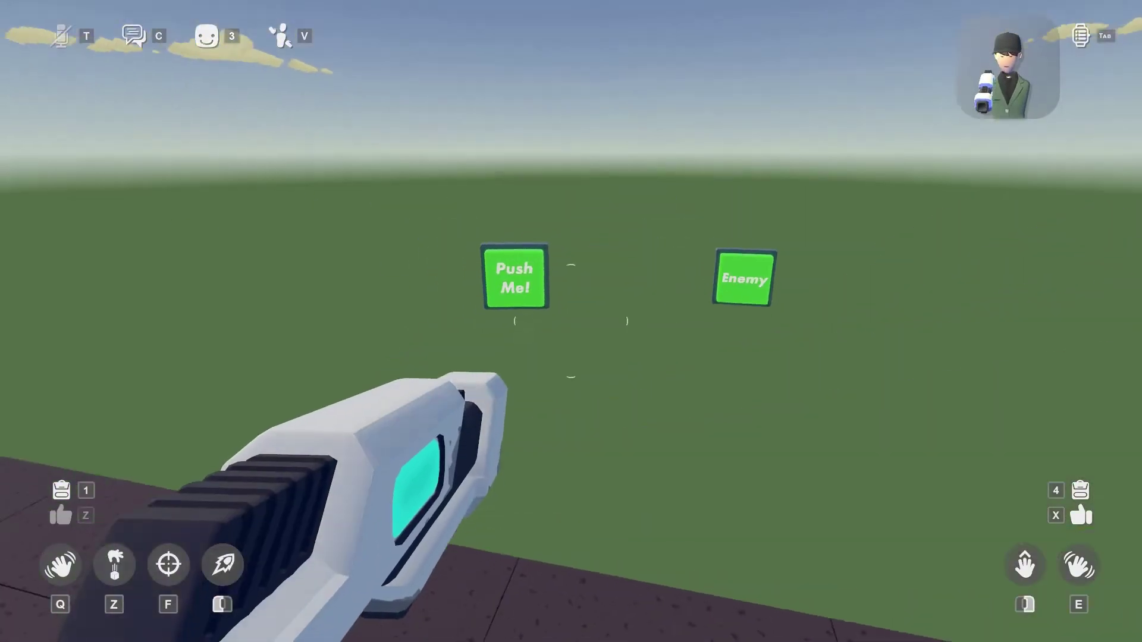
key("w")
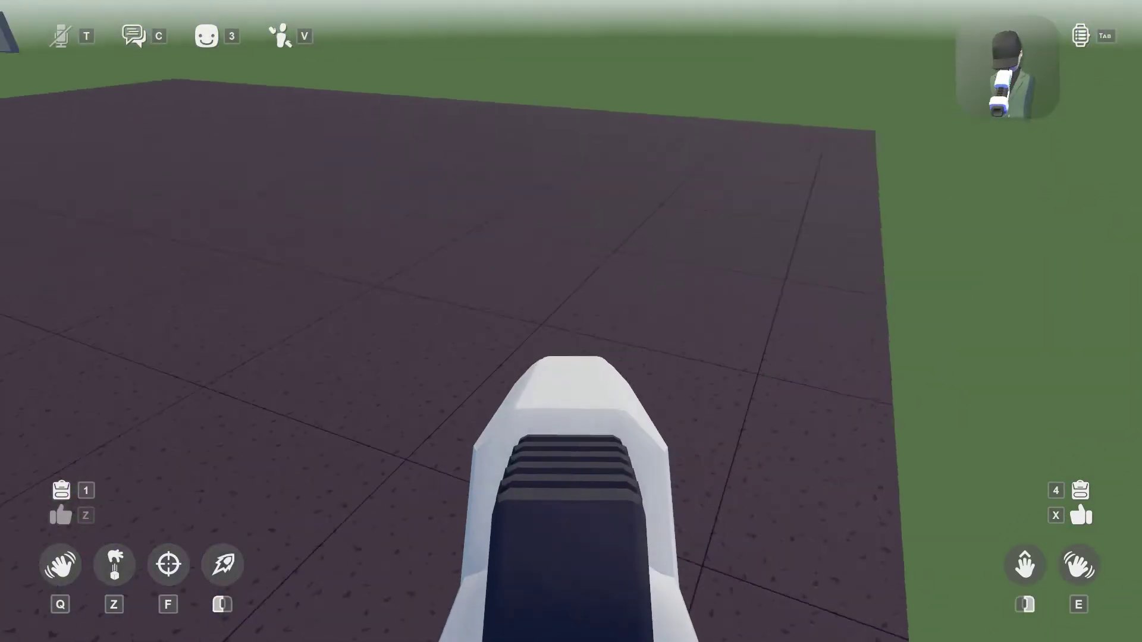
key("w")
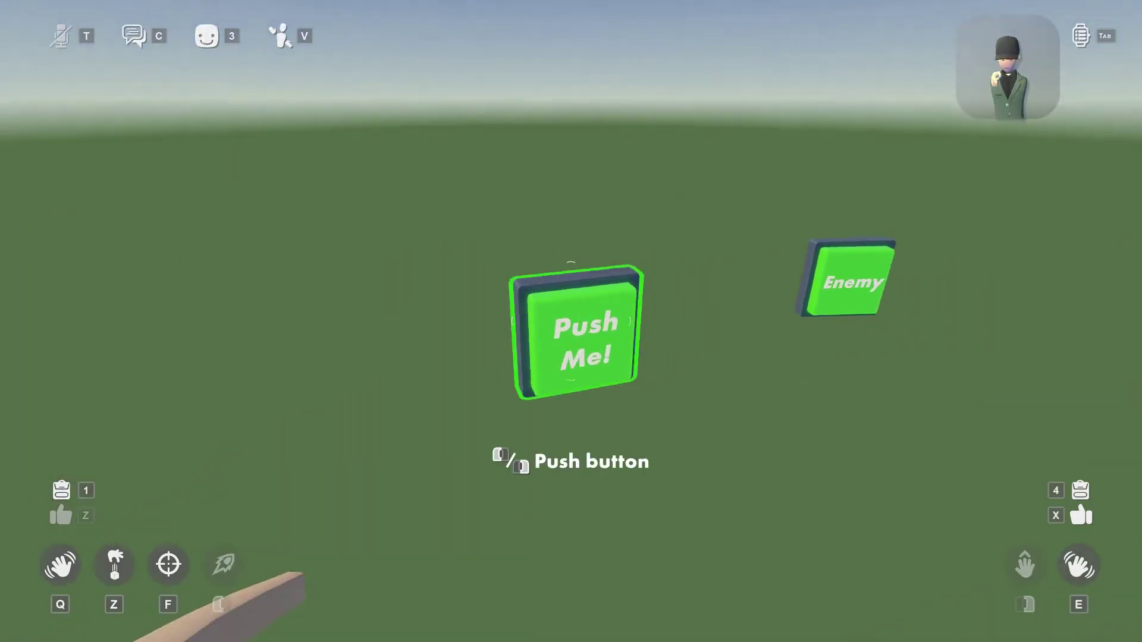
Make a pointing gesture with the free hand and put down the laser gun
key("c")
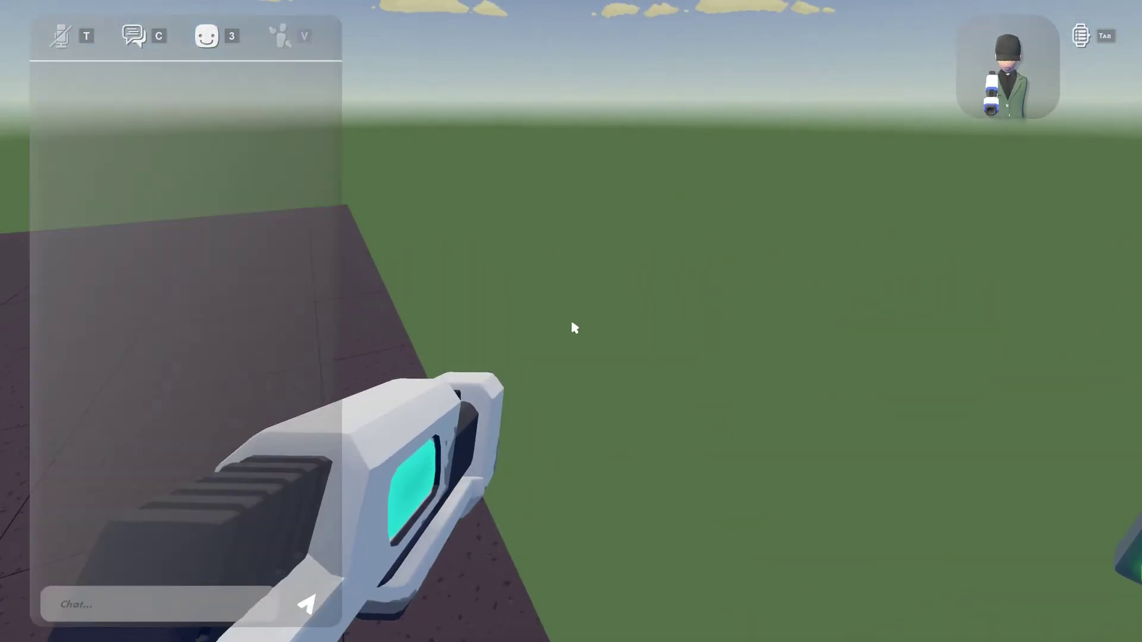
key("c")
key("x")
key("z")
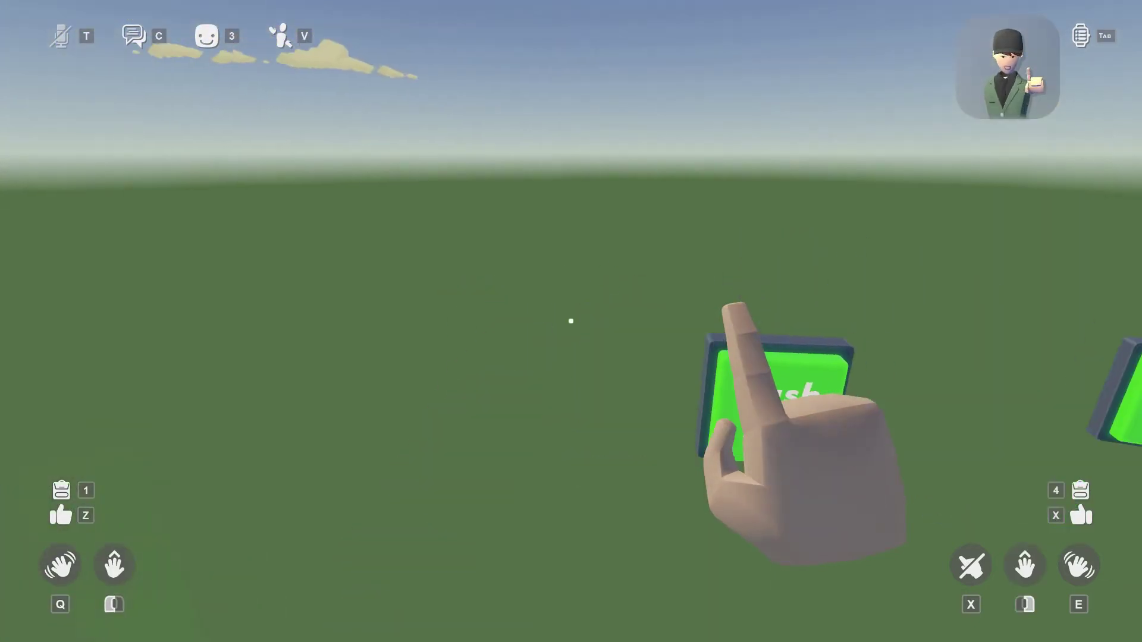
Equip the Maker Pen from the backpack and push the Push Me! button to spawn a Pike Goblin
key("1")
left_click(572, 429)
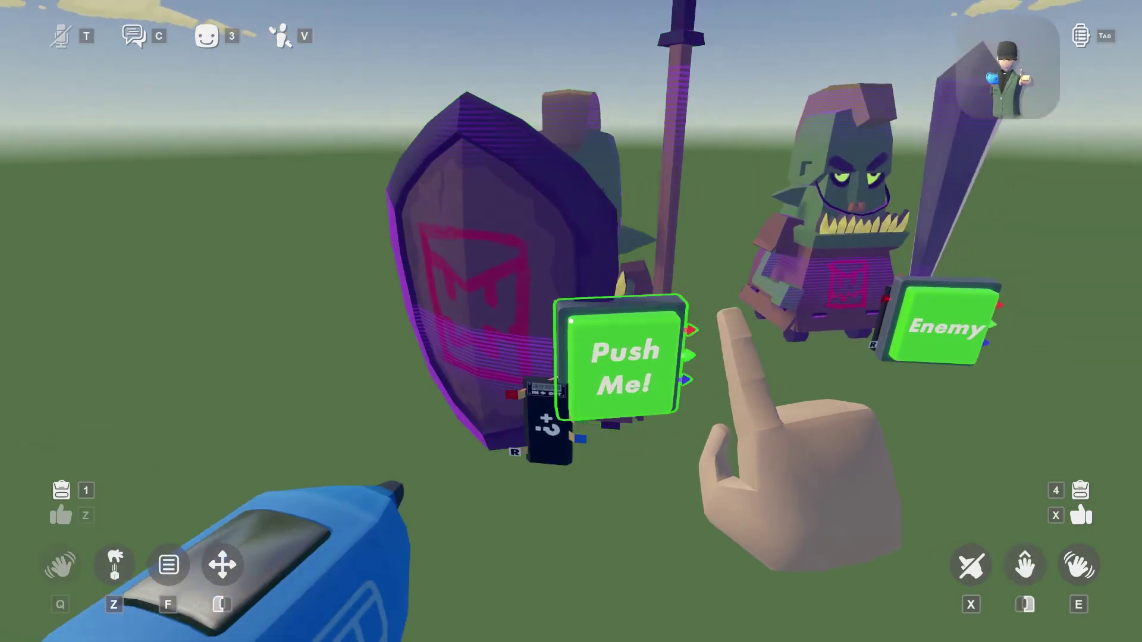
right_click(571, 322)
key("s")
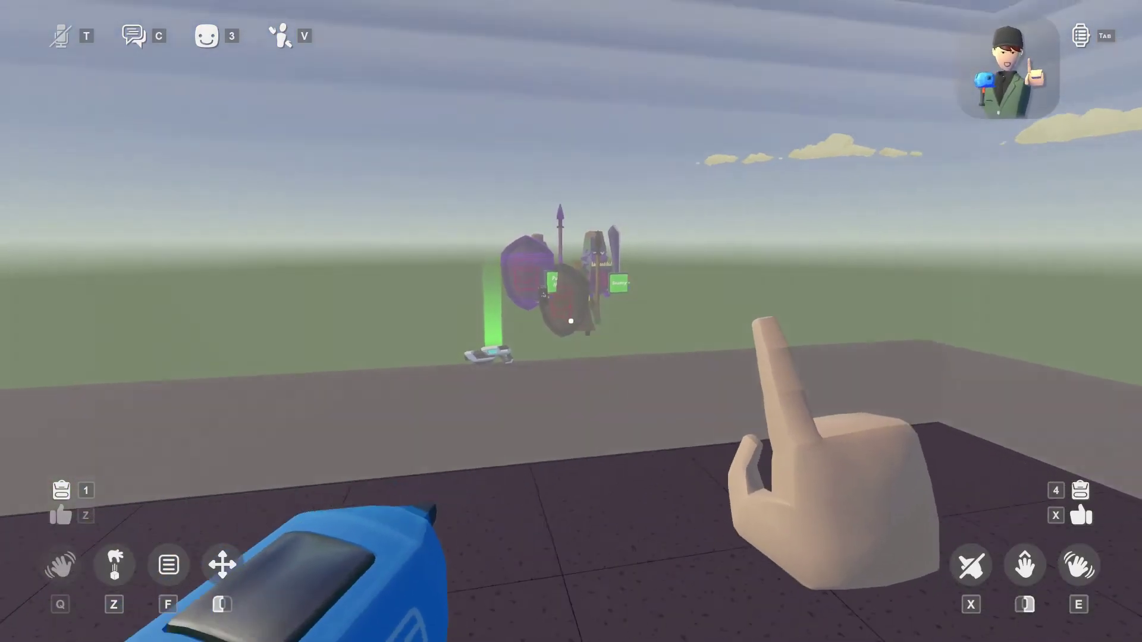
Put away the Maker Pen and pick up the white laser gun from the platform
key("z")
key("w")
left_click(572, 321)
left_click(571, 322)
Shoot the spawned Pike Goblin with the laser gun and return to the platform by the buttons
key("w")
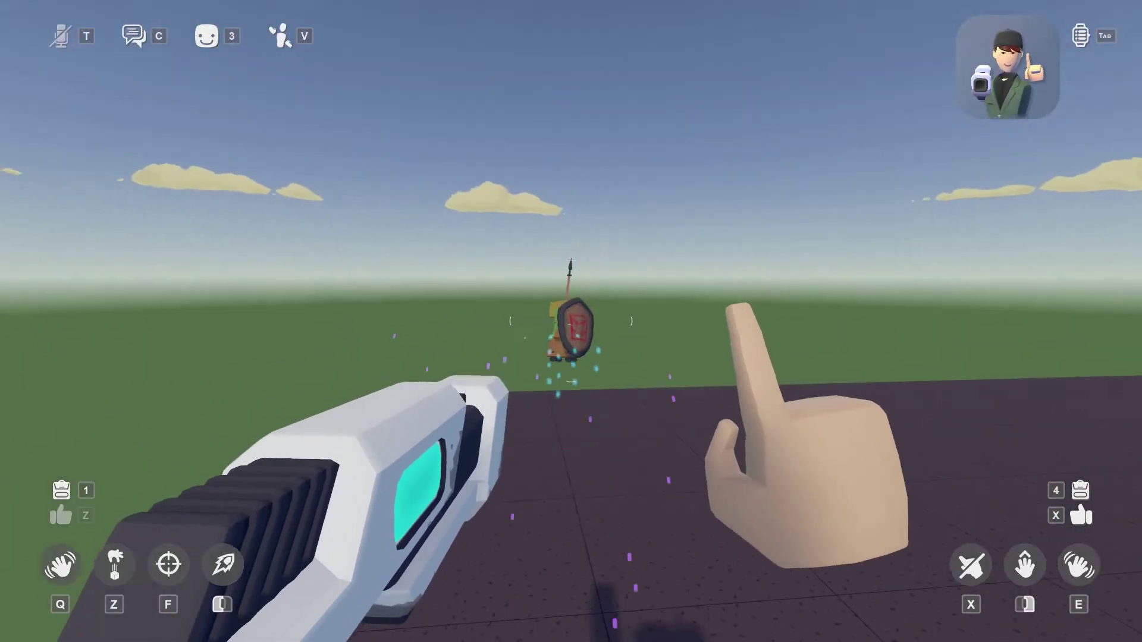
key("w")
key("q")
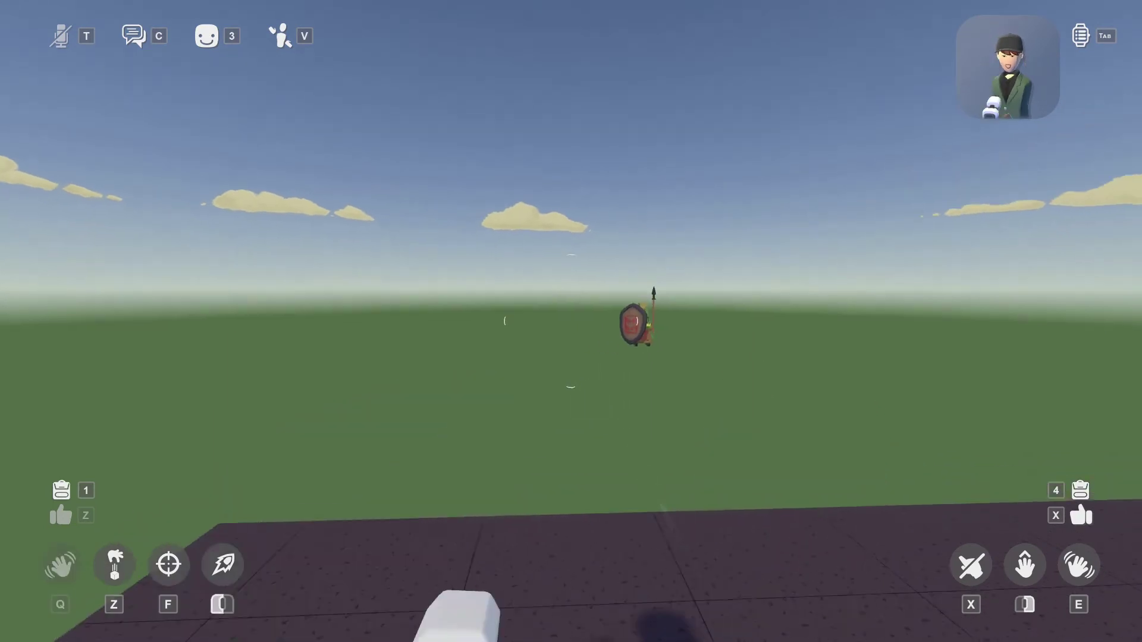
key("s")
right_click(571, 322)
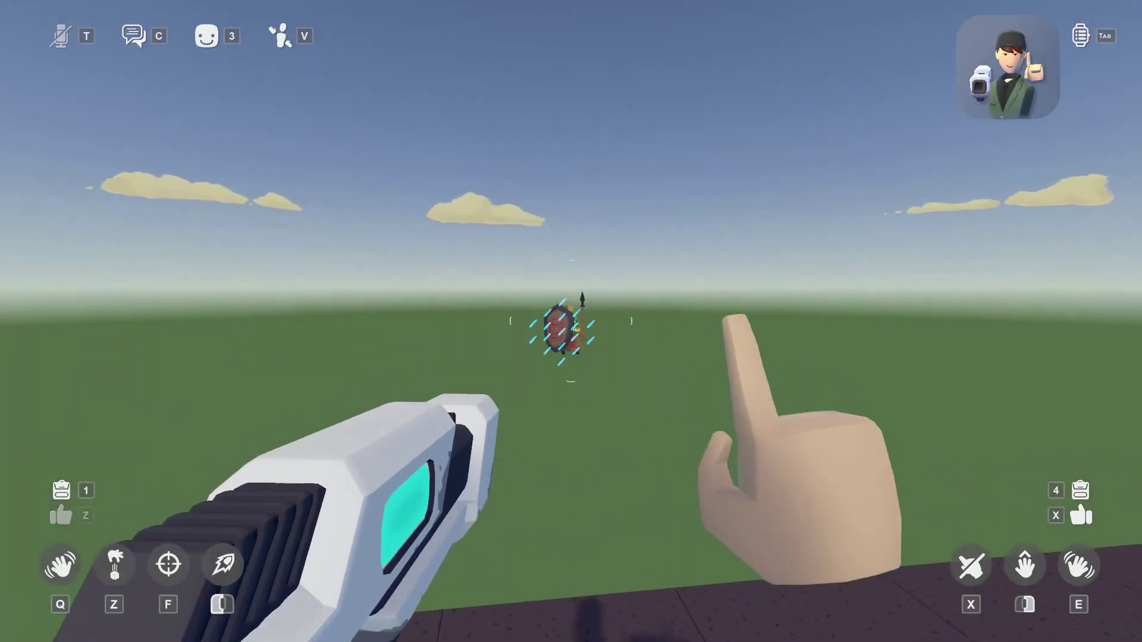
key("w")
left_click(571, 321)
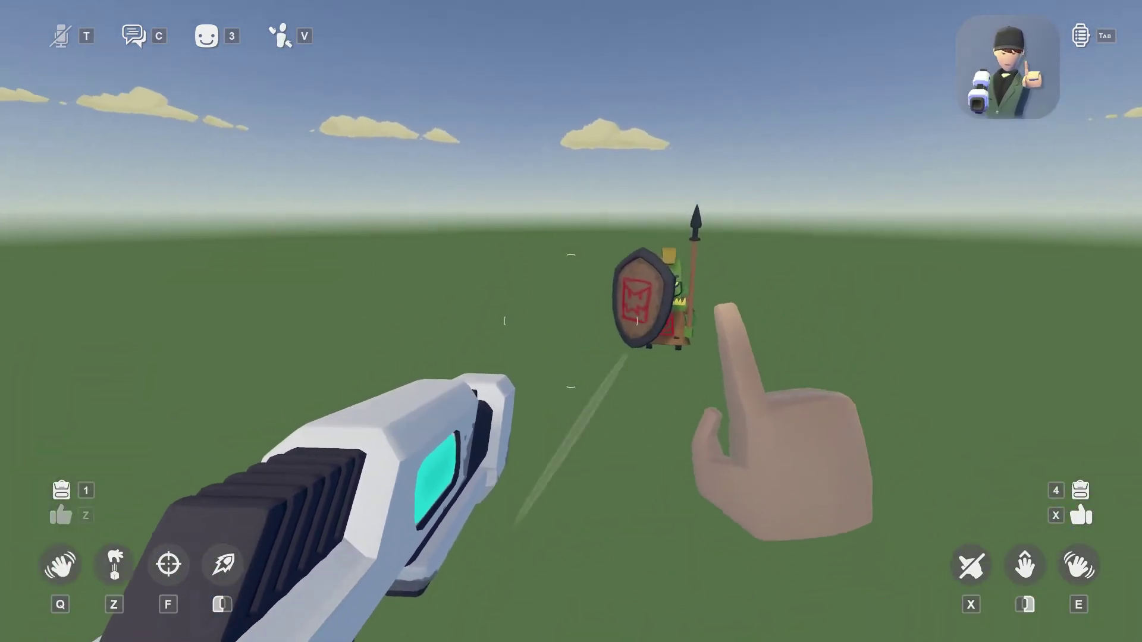
key("w")
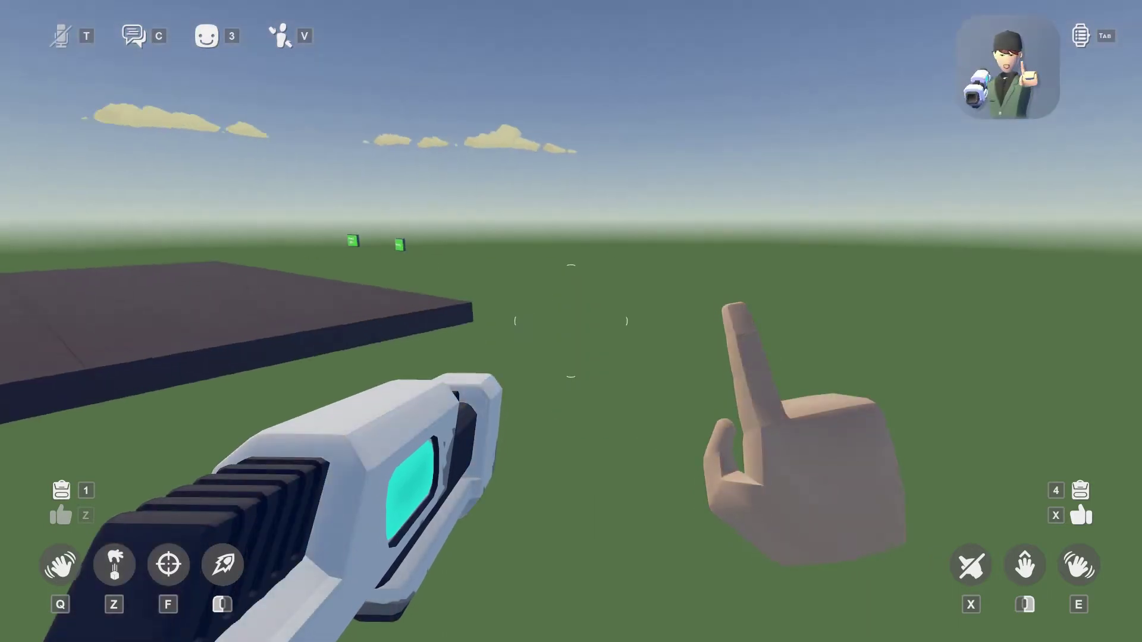
key("w")
key("w")
Put down the laser gun and change the pointing gesture to the raised open-hand gesture
key("z")
key("x")
key("x")
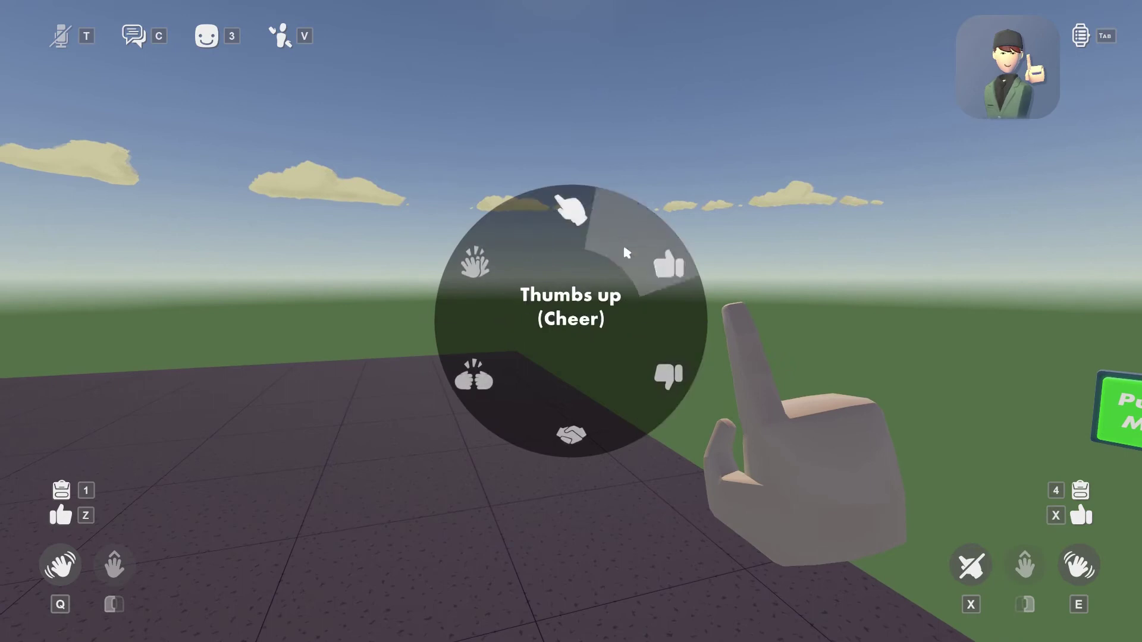
left_click(475, 265)
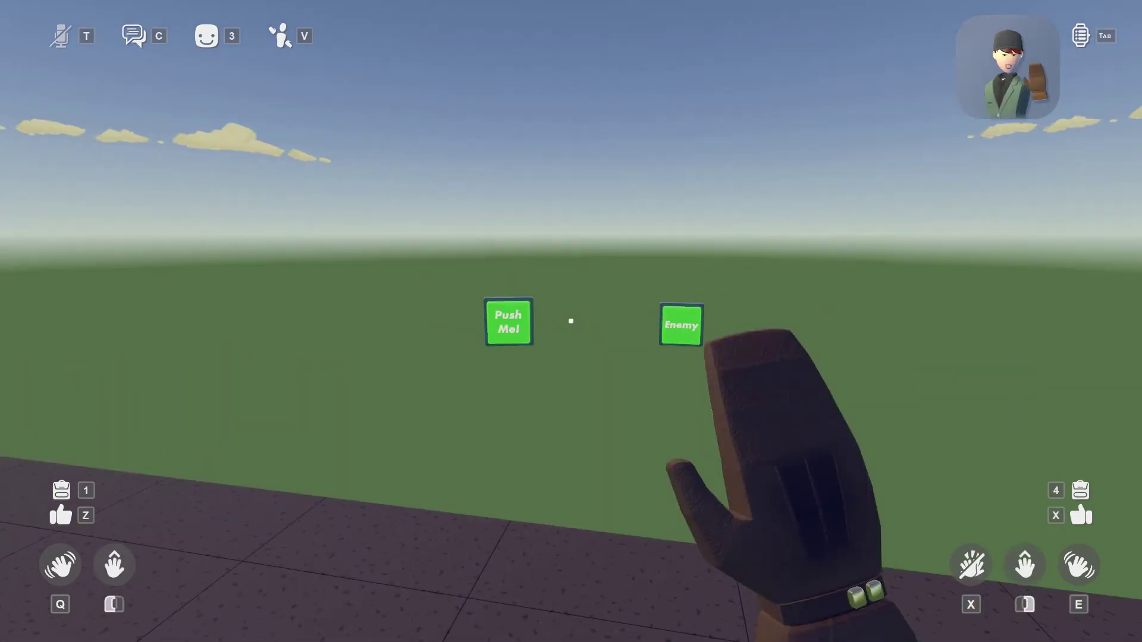
key("w")
key("d")
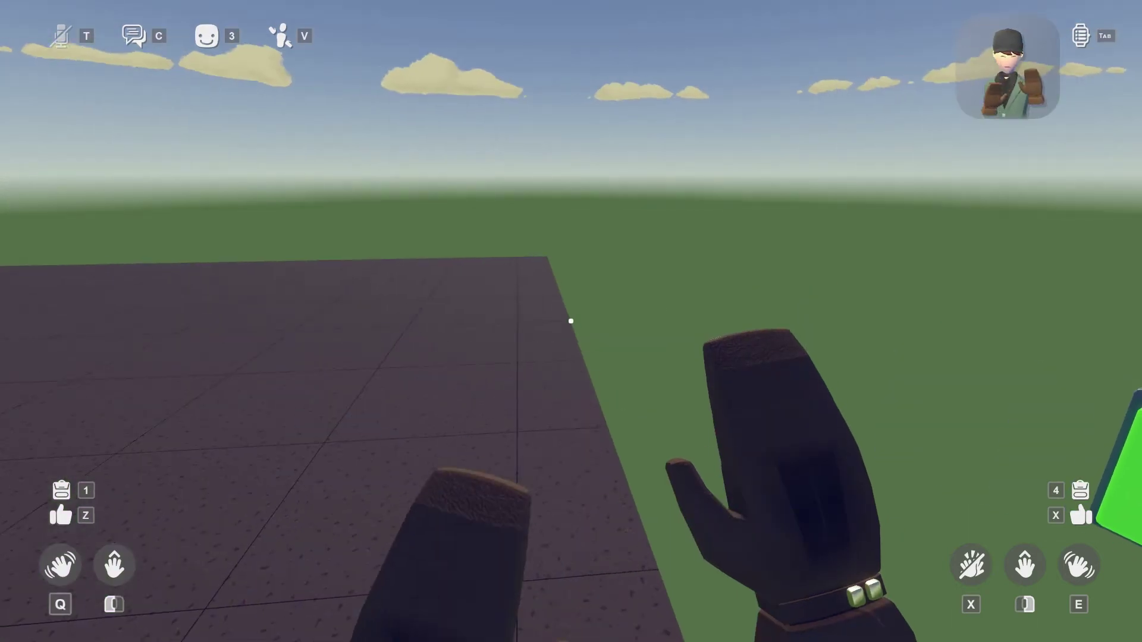
Equip the Maker Pen again and configure the Push Me! button's message as Enemy
key("1")
left_click(571, 431)
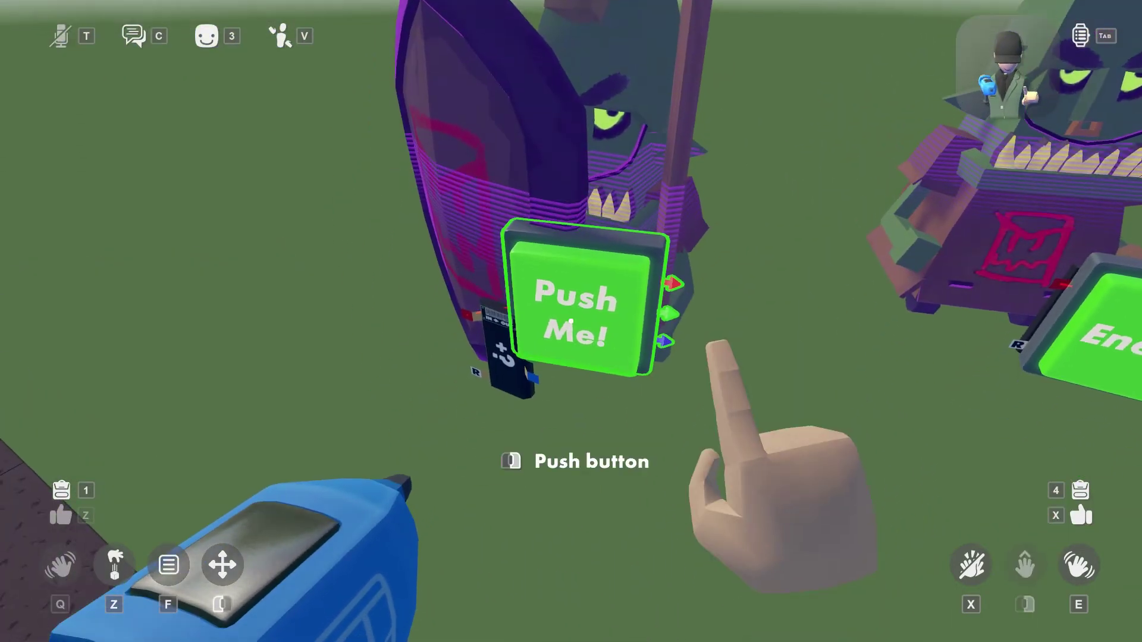
left_click(571, 321)
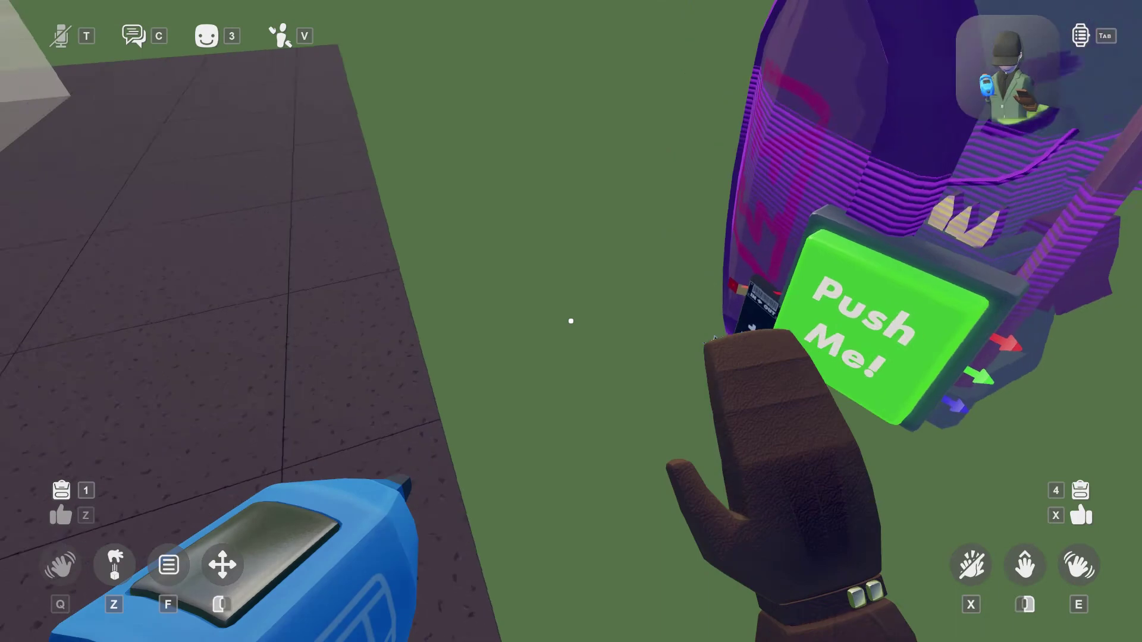
key("f")
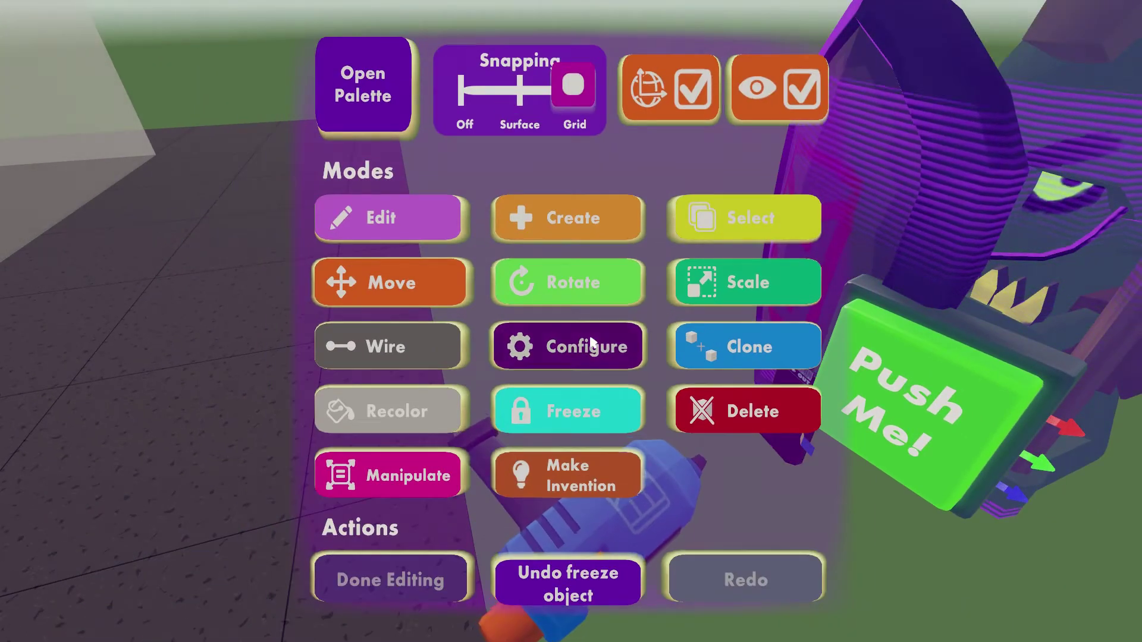
left_click(591, 341)
left_click(571, 322)
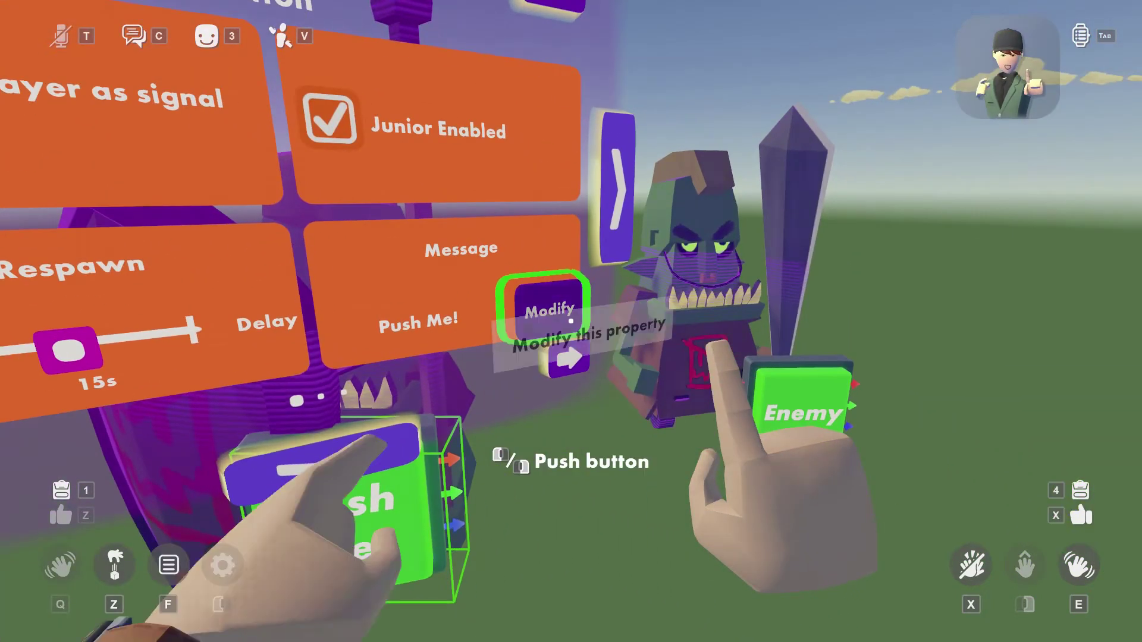
left_click(571, 322)
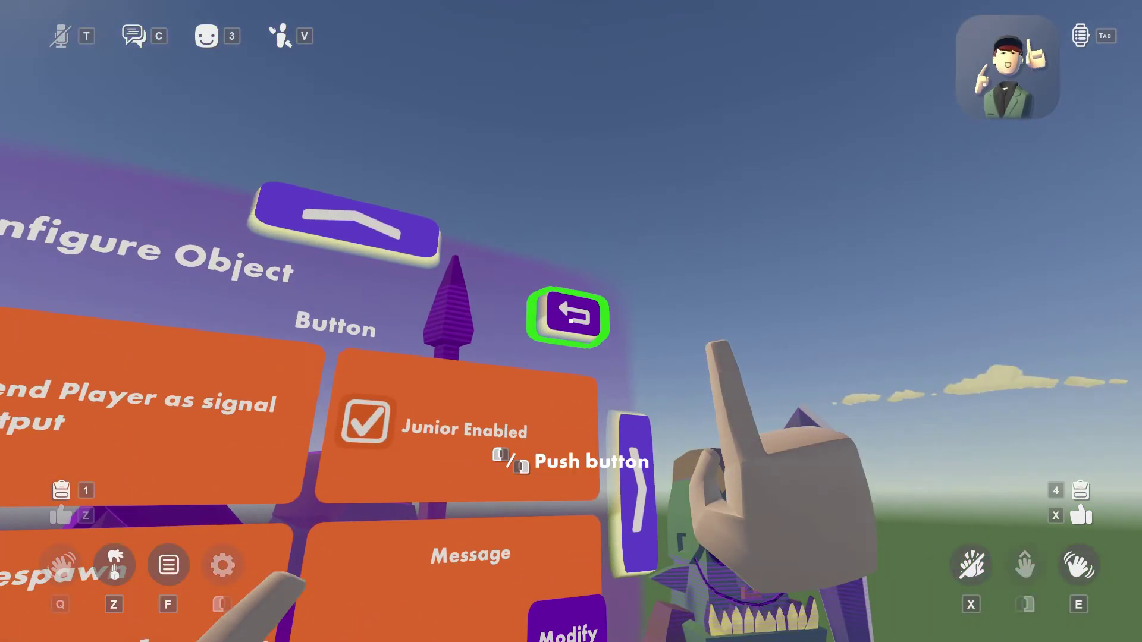
left_click(571, 322)
key("f")
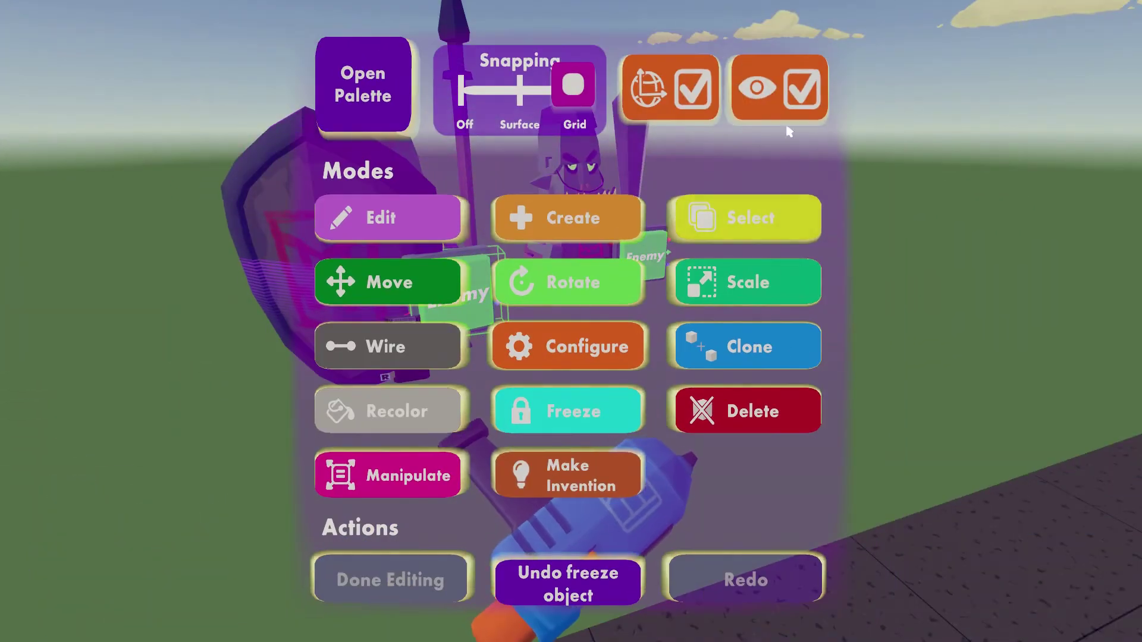
Put away the Maker Pen, pick up the white laser gun and shoot the stack of Pike Goblins beside the Enemy buttons
key("z")
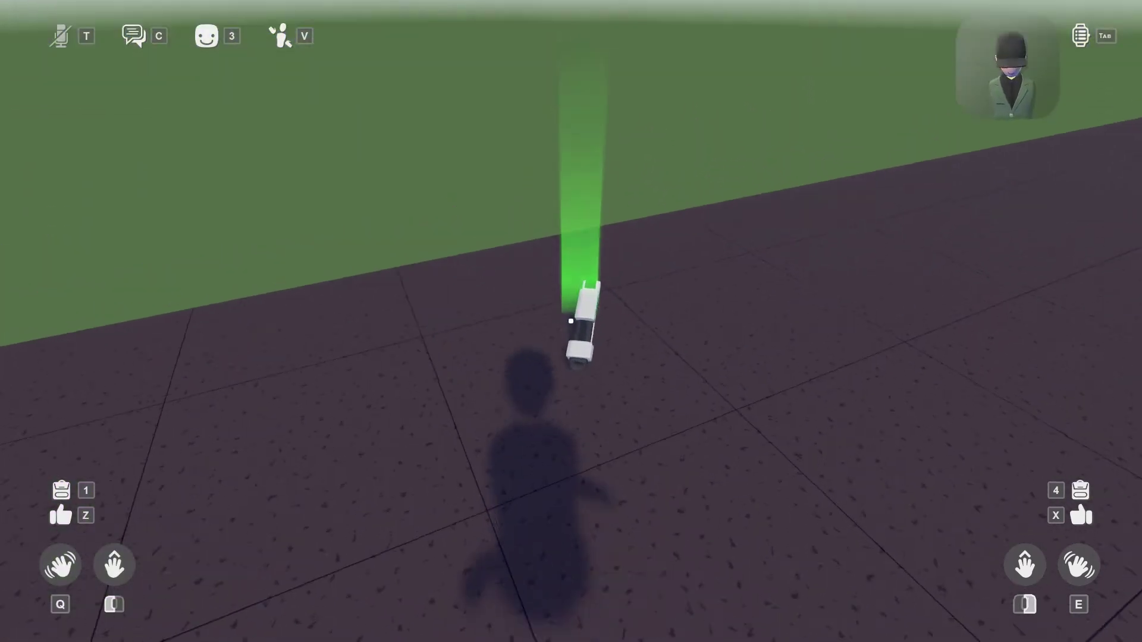
right_click(571, 322)
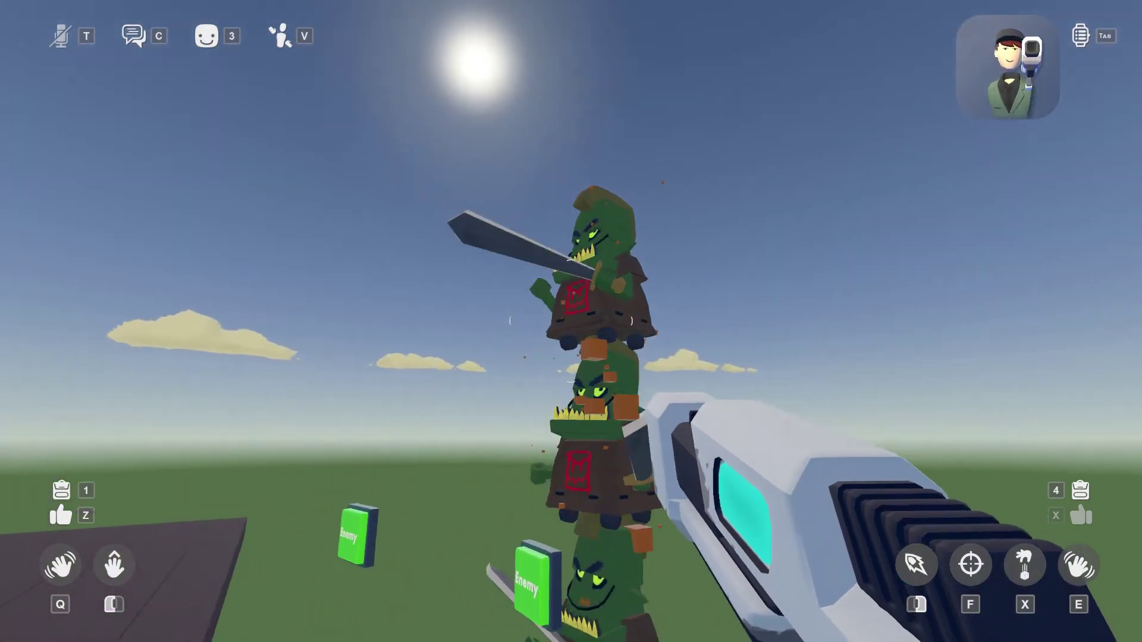
right_click(571, 321)
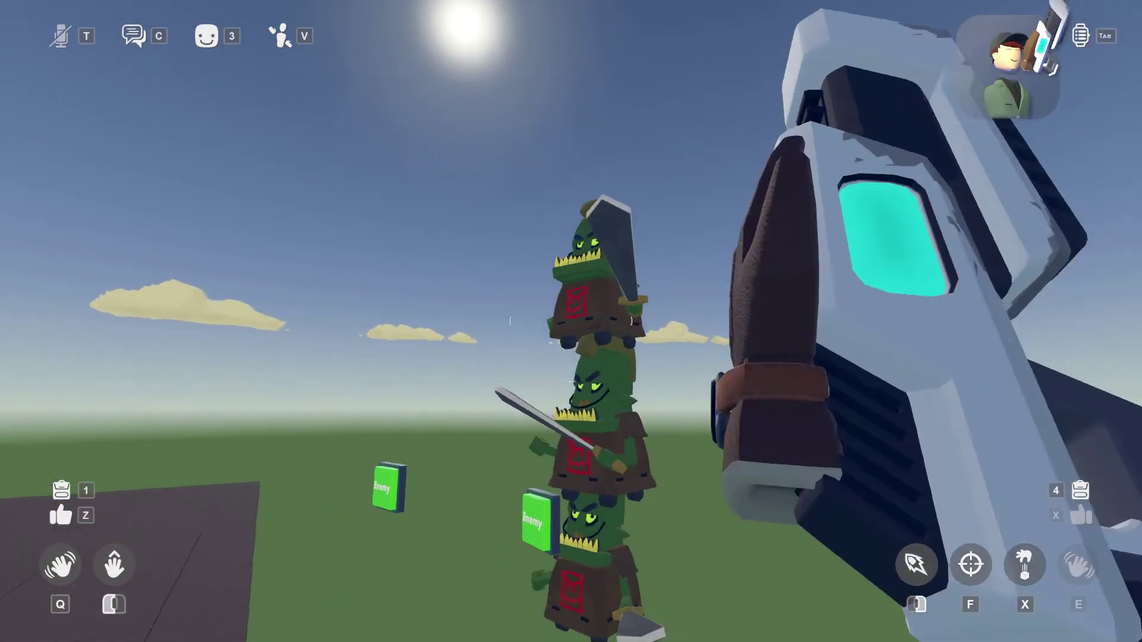
left_click(571, 321)
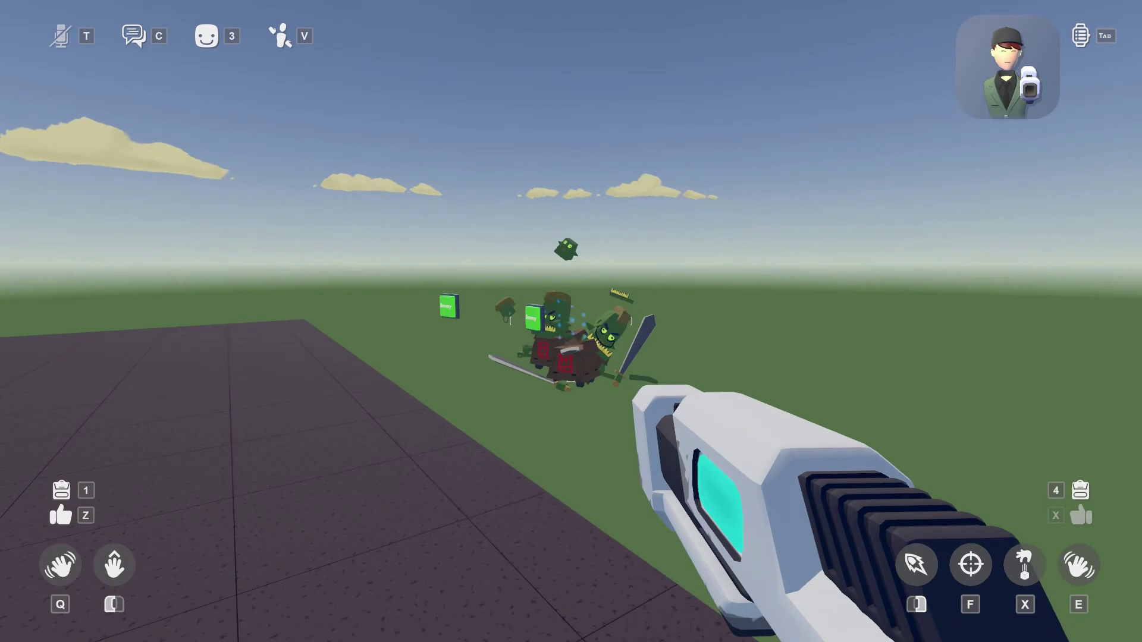
key("w")
right_click(571, 321)
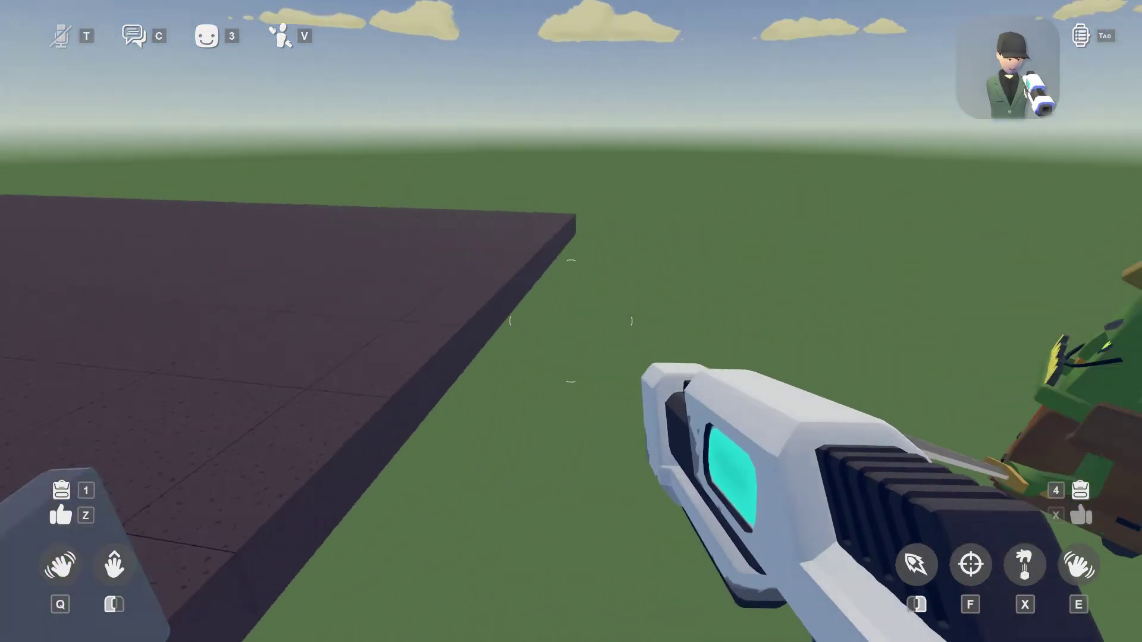
left_click(571, 322)
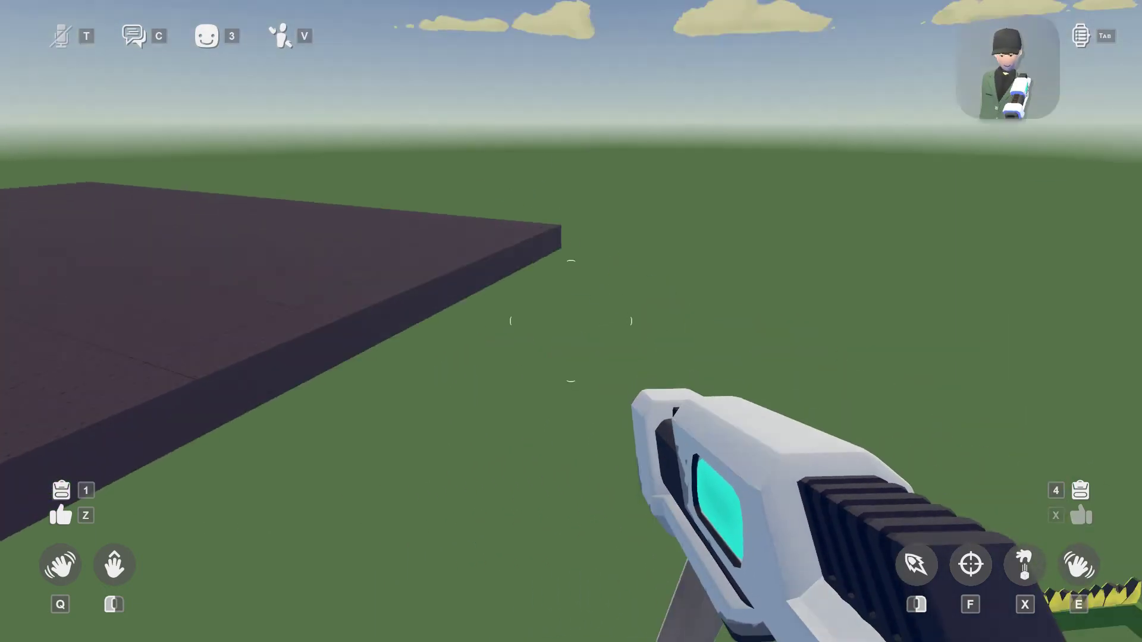
Walk around the two Enemy buttons back onto the platform and open the watch menu
key("w")
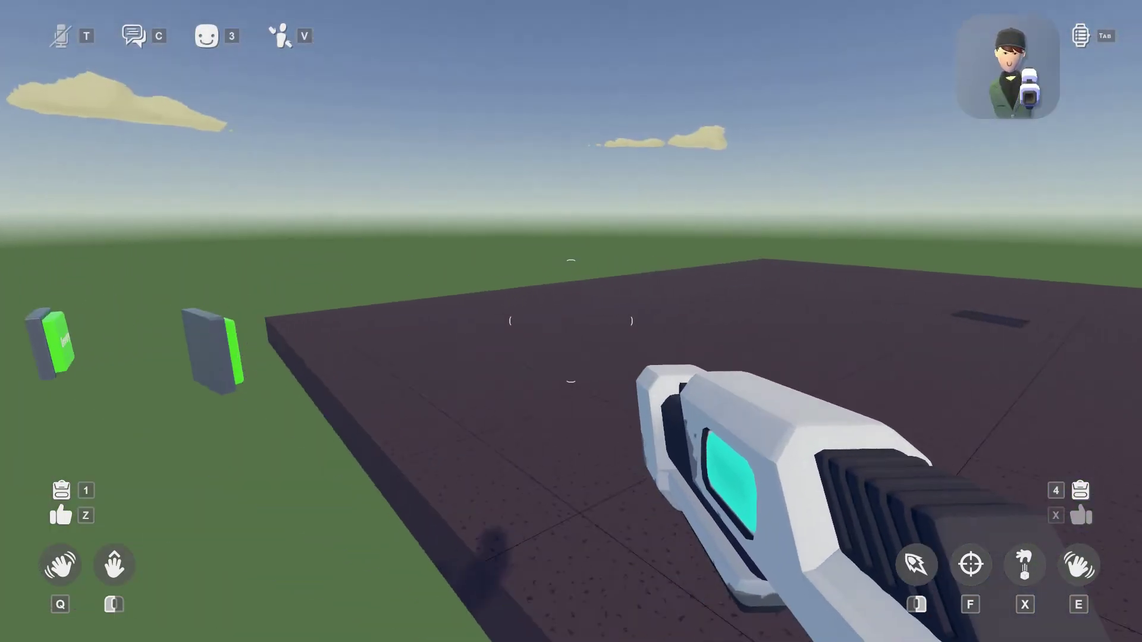
key("w")
key("d")
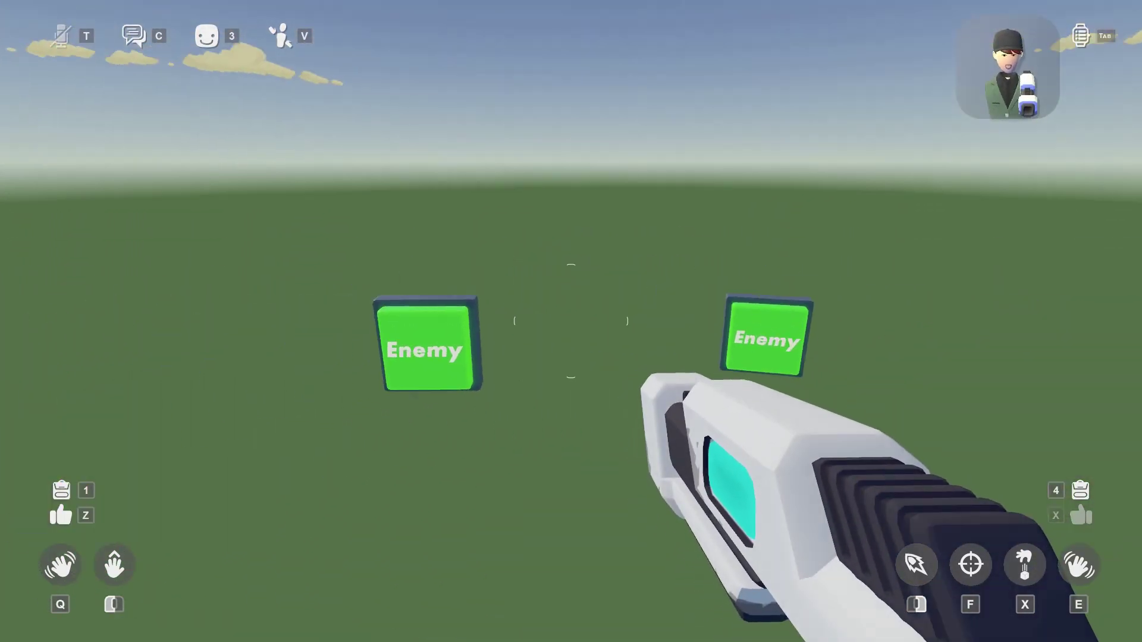
key("s")
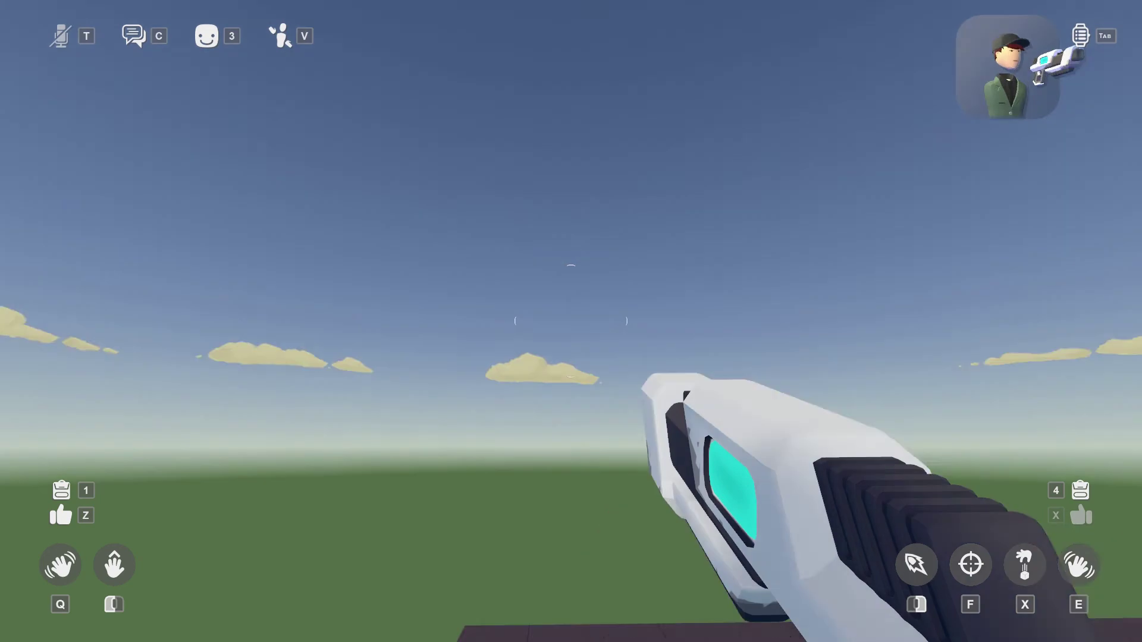
key("Tab")
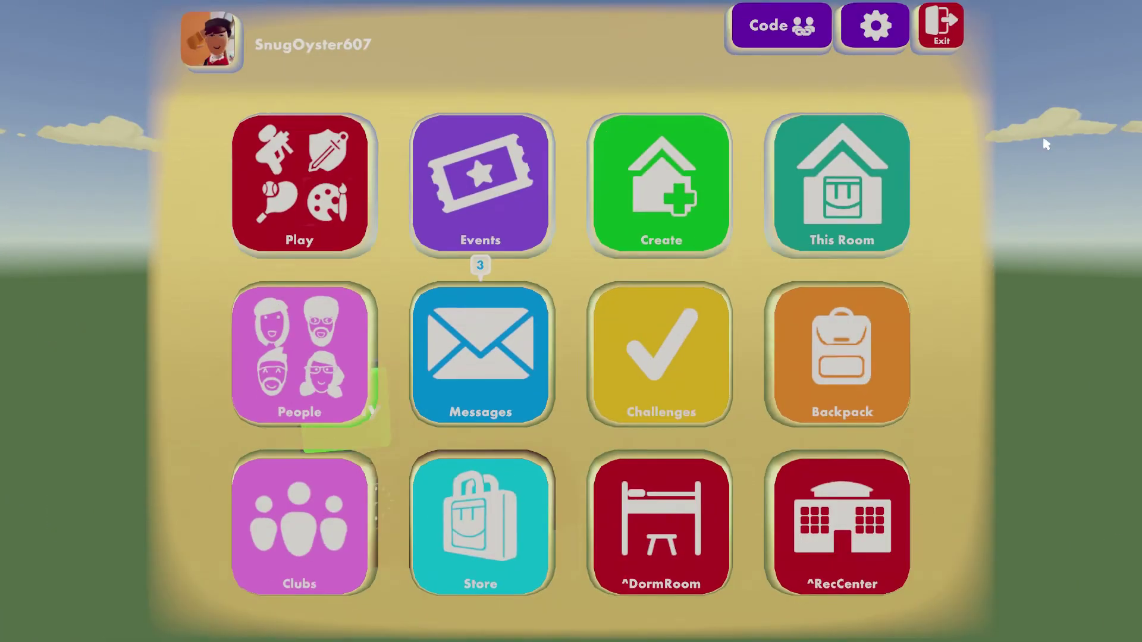